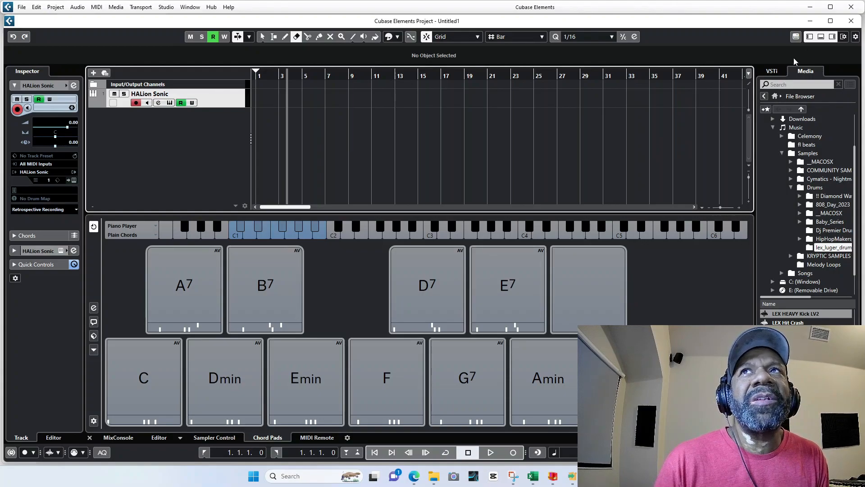
Step: Toggle the lower zone off and on, then audition the Amin chord pad repeatedly
{"action": "left_click", "coordinate": [821, 38]}
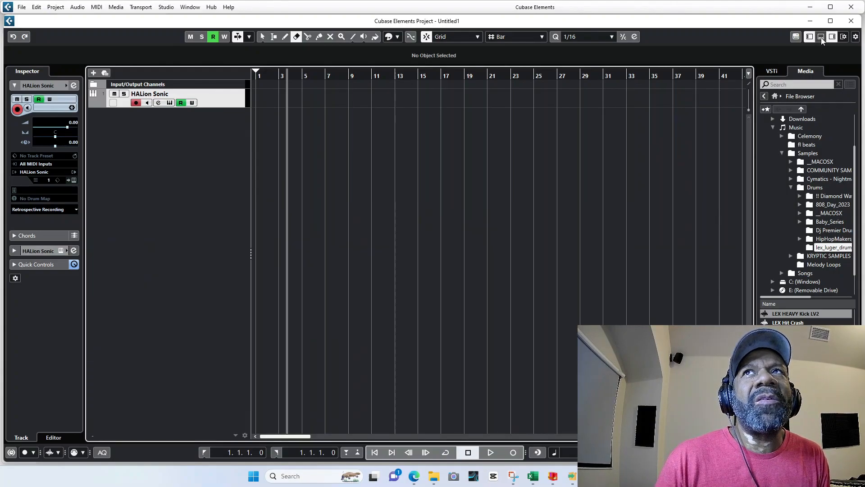
{"action": "left_click", "coordinate": [821, 38]}
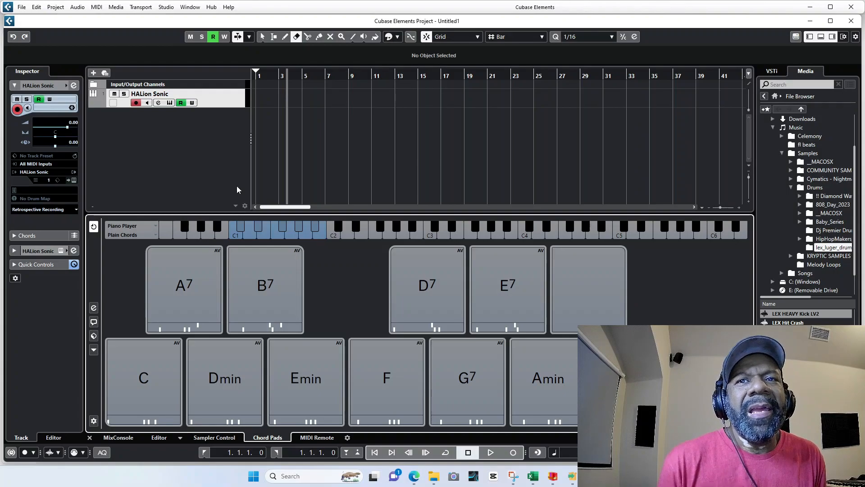
{"action": "left_click", "coordinate": [545, 364]}
{"action": "left_click", "coordinate": [547, 364]}
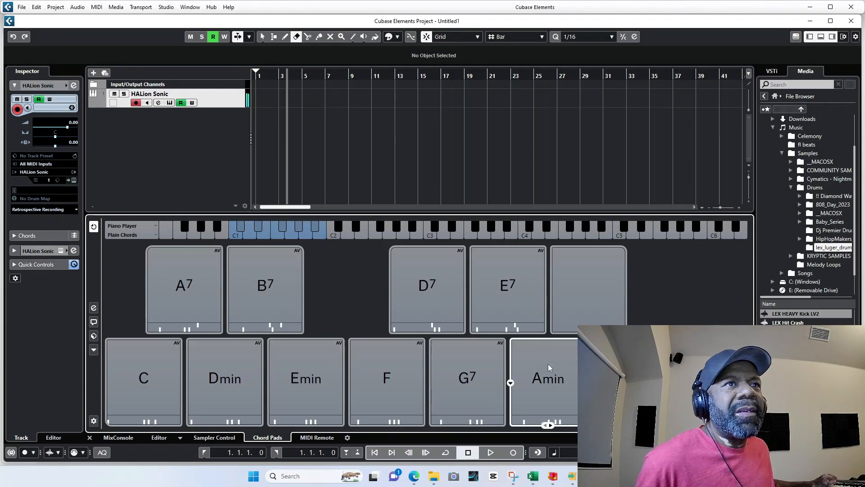
{"action": "left_click", "coordinate": [548, 364]}
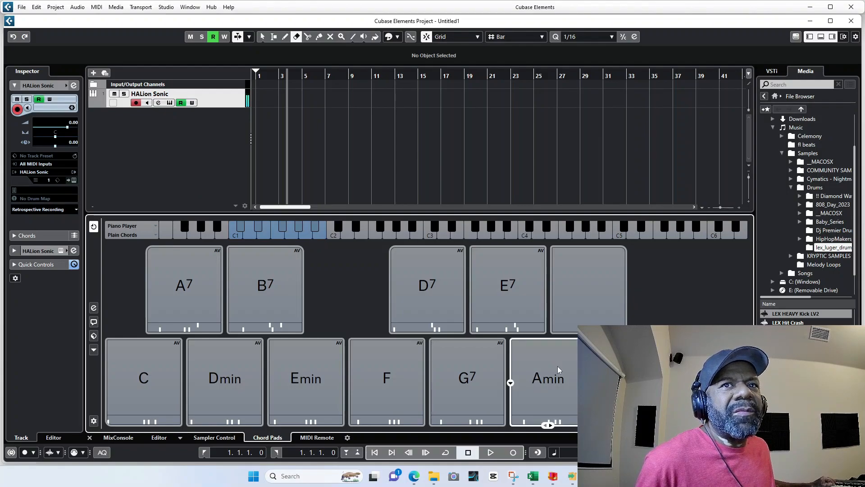
{"action": "left_click", "coordinate": [558, 367]}
{"action": "left_click", "coordinate": [558, 367]}
{"action": "left_click", "coordinate": [559, 367]}
{"action": "left_click", "coordinate": [558, 367]}
{"action": "left_click", "coordinate": [558, 367]}
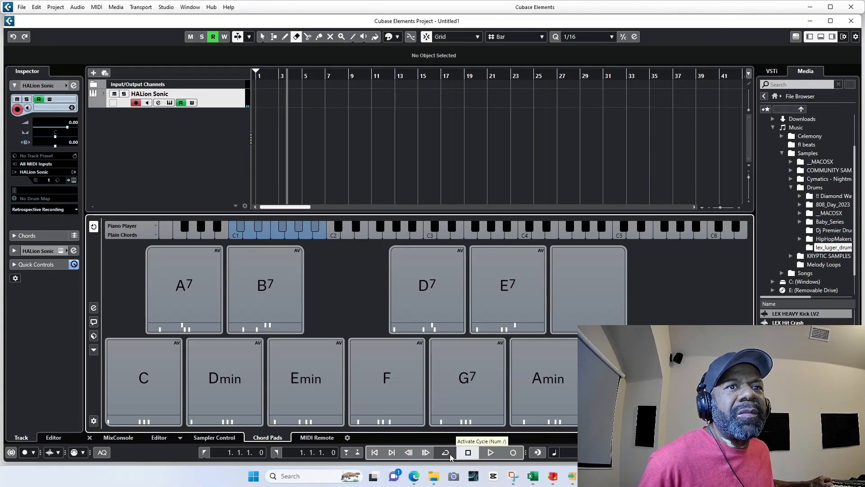
Step: Record a MIDI take of the chord pads on the HALion Sonic track from the project start
{"action": "left_click", "coordinate": [376, 456]}
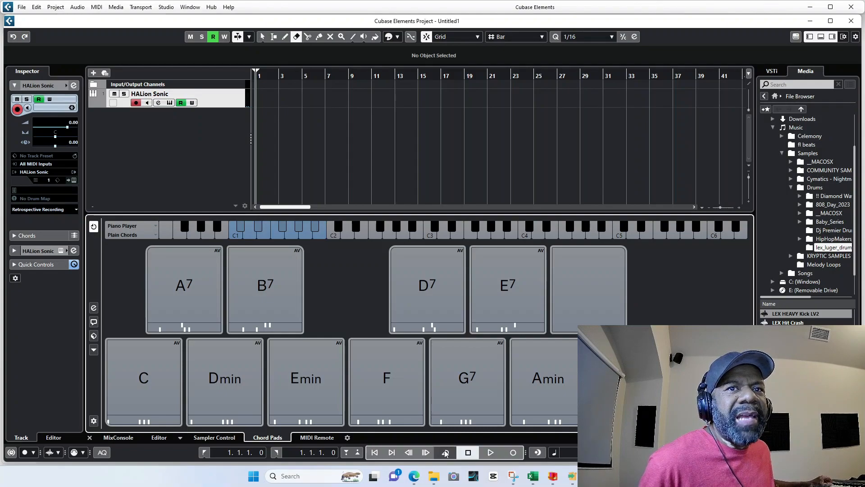
{"action": "left_click", "coordinate": [512, 453]}
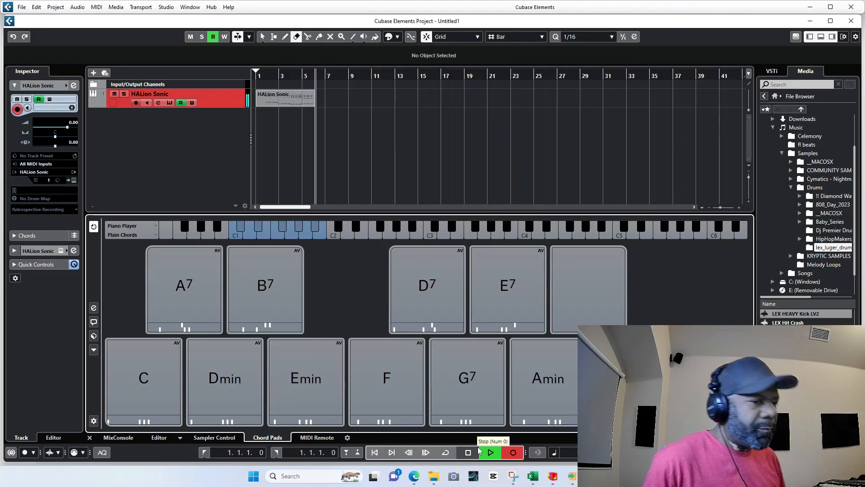
{"action": "left_click", "coordinate": [478, 449]}
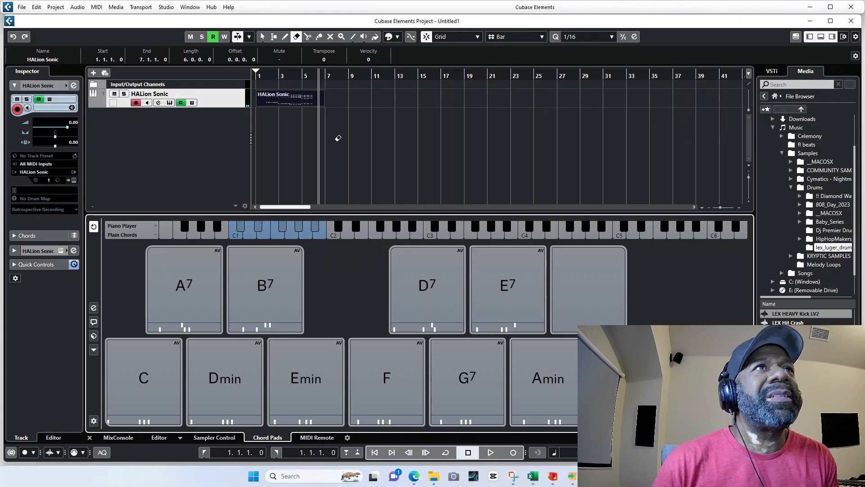
Step: Open the recorded HALion Sonic part in the key editor and quantize its notes to 1/16
{"action": "left_click", "coordinate": [262, 37]}
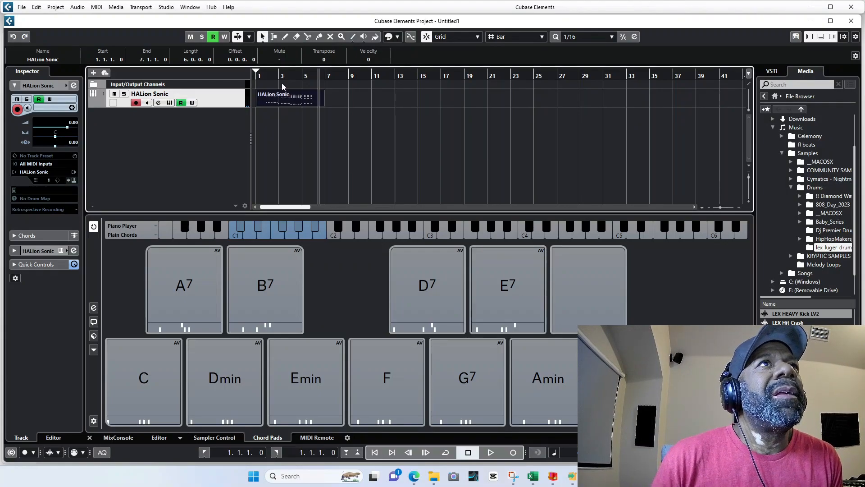
{"action": "double_click", "coordinate": [284, 98]}
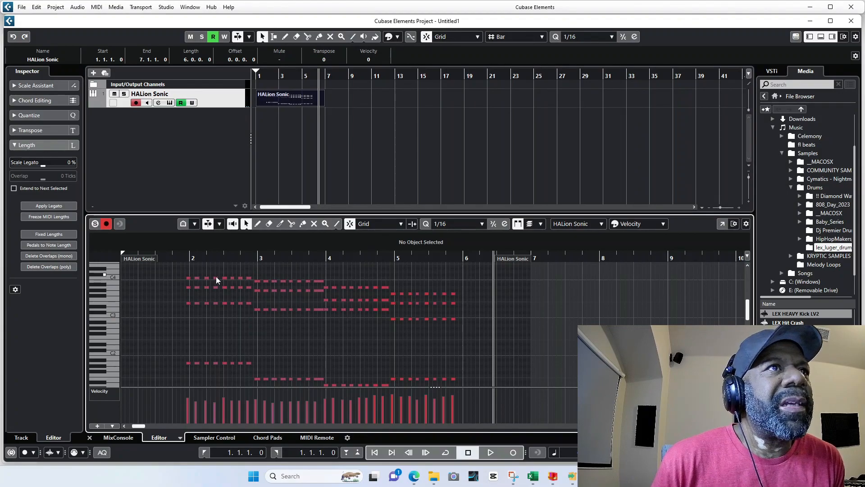
{"action": "left_click", "coordinate": [430, 224]}
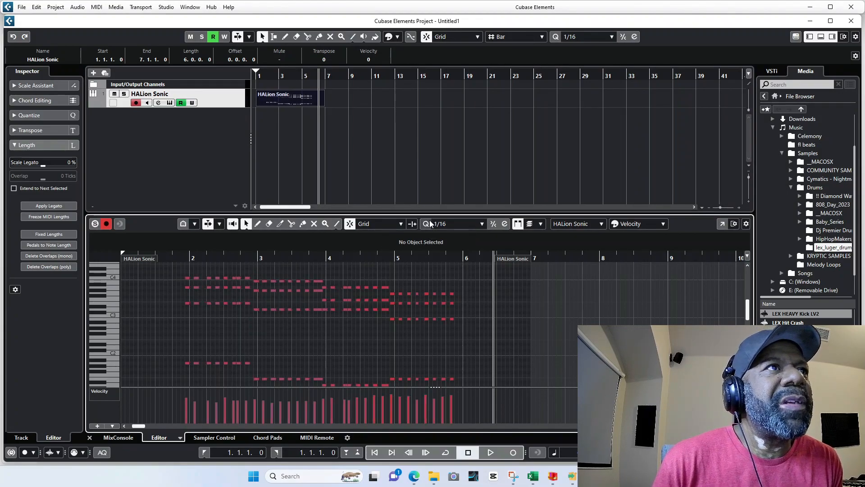
Step: Move all the upper chord notes so they start at 2.1.1.0, and play back the part
{"action": "left_click_drag", "start_coordinate": [172, 272], "coordinate": [446, 330]}
{"action": "left_click_drag", "start_coordinate": [186, 279], "coordinate": [193, 280]}
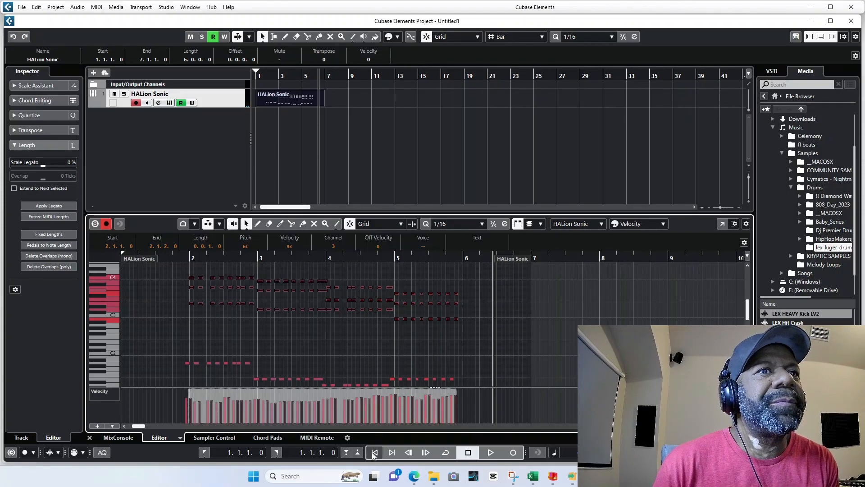
{"action": "key", "text": "space"}
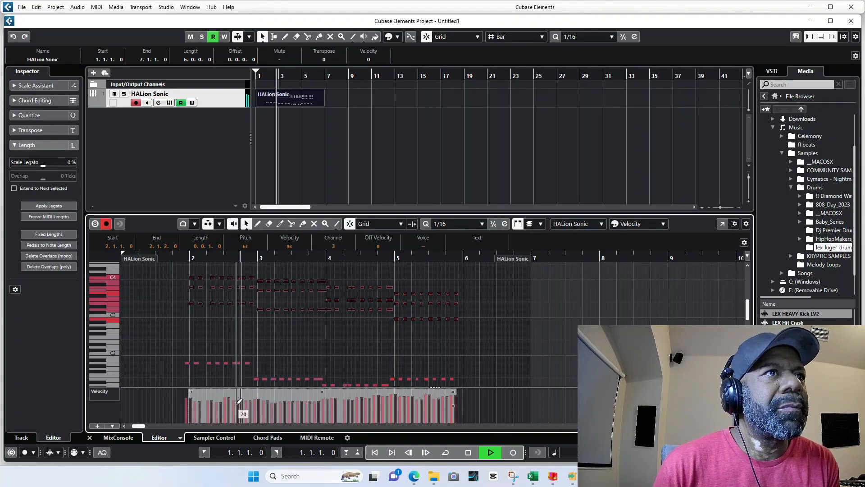
{"action": "key", "text": "space"}
Step: Move all the low bass notes so they start at 2.1.1.0, and play the part from just before bar 2
{"action": "left_click_drag", "start_coordinate": [168, 329], "coordinate": [467, 360]}
{"action": "scroll", "coordinate": [467, 367], "scroll_direction": "up", "scroll_amount": 4}
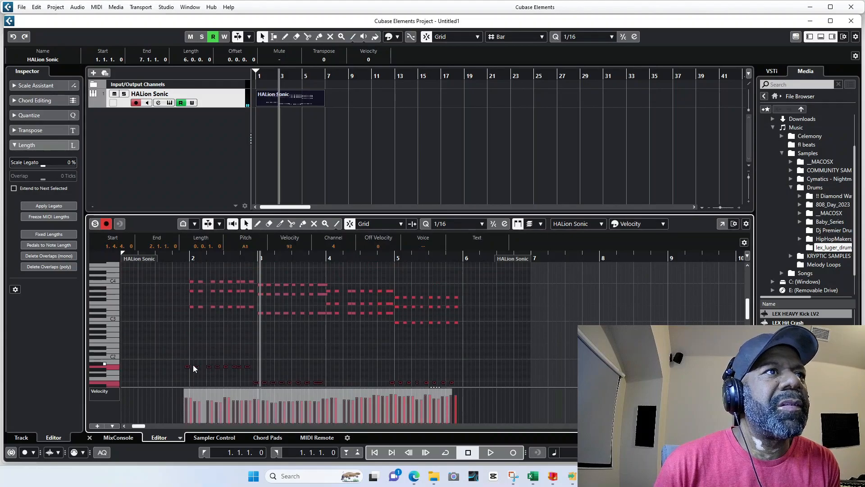
{"action": "left_click_drag", "start_coordinate": [189, 367], "coordinate": [195, 371]}
{"action": "left_click", "coordinate": [169, 257]}
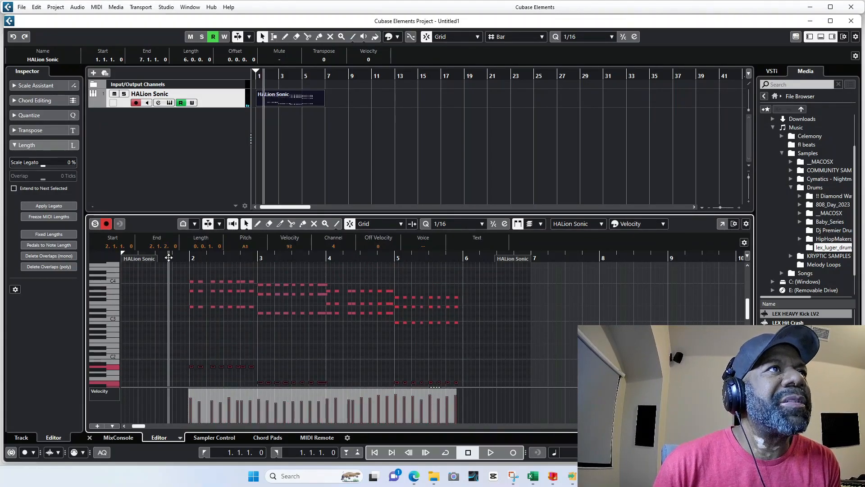
{"action": "key", "text": "space"}
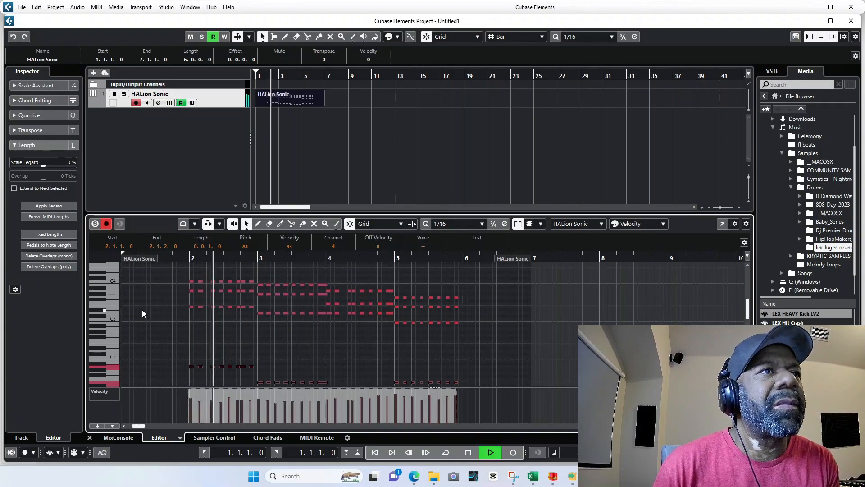
{"action": "scroll", "coordinate": [323, 326], "scroll_direction": "down", "scroll_amount": 2}
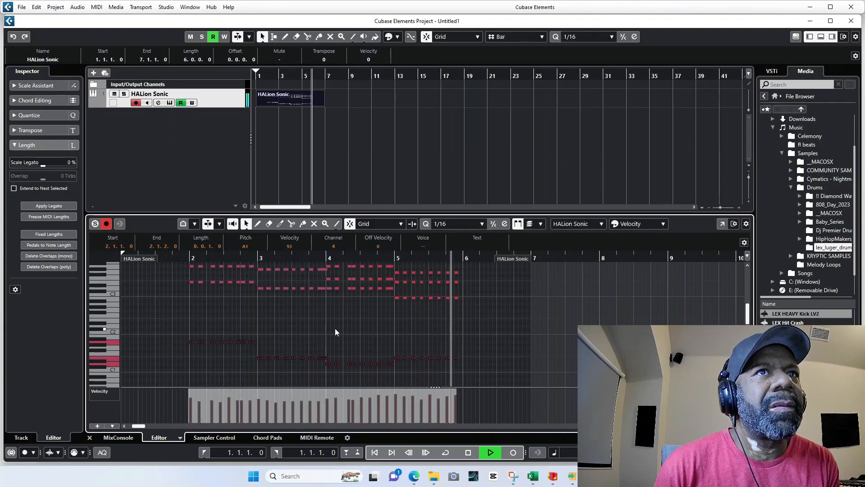
Step: Stop playback and delete the recorded part from the HALion Sonic track
{"action": "key", "text": "space"}
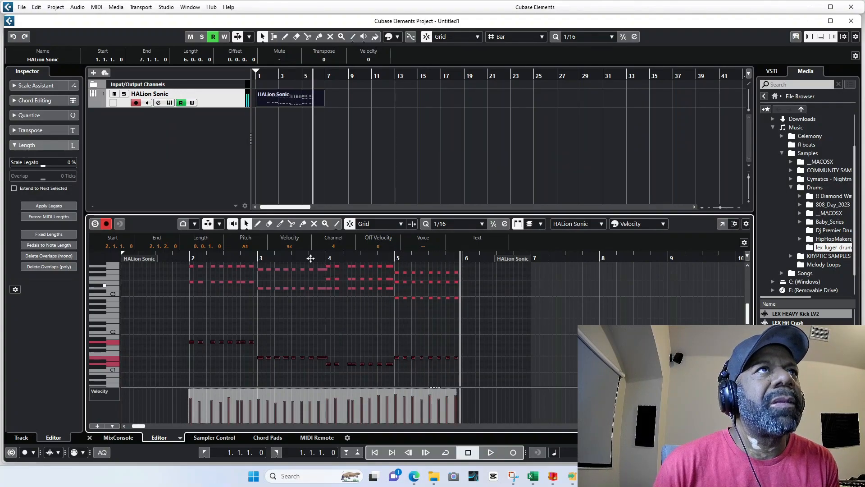
{"action": "left_click", "coordinate": [304, 105]}
{"action": "key", "text": "Delete"}
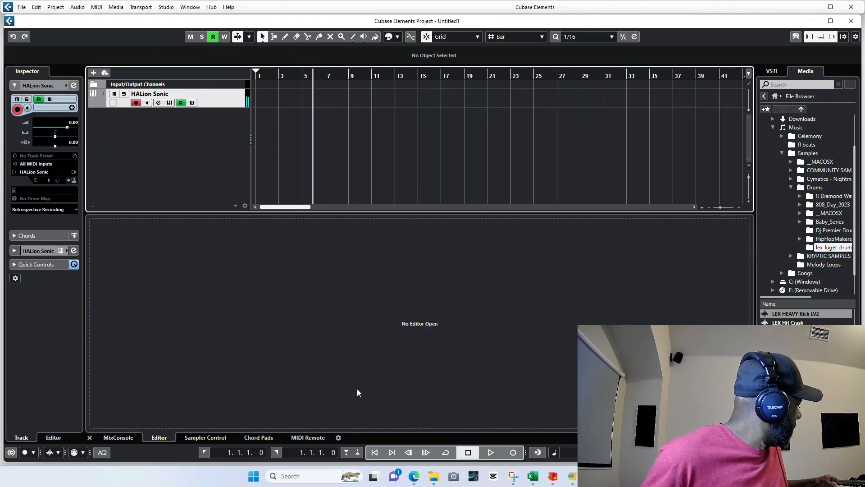
Step: Bring back the chord pads and record a new MIDI take on the HALion Sonic track from the project start
{"action": "left_click", "coordinate": [490, 452]}
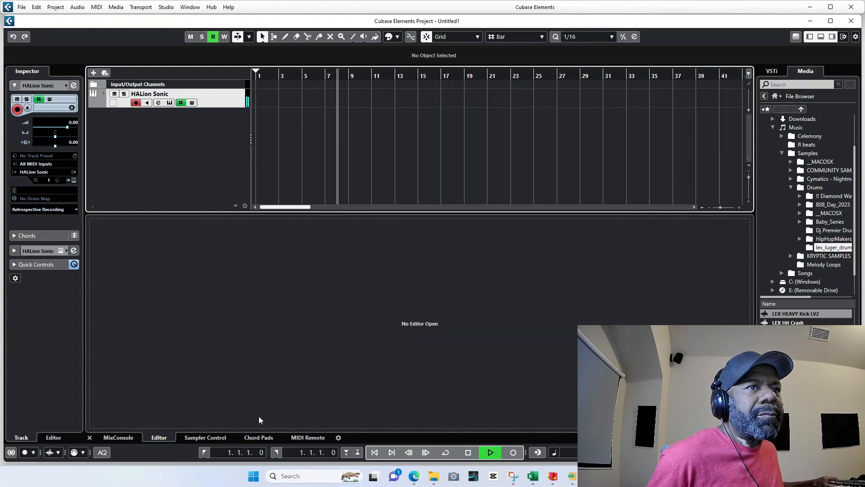
{"action": "left_click", "coordinate": [259, 437]}
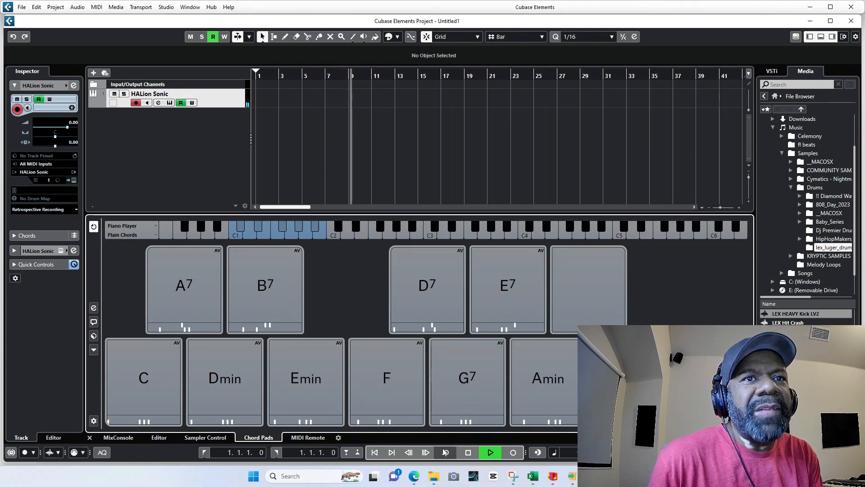
{"action": "key", "text": "space"}
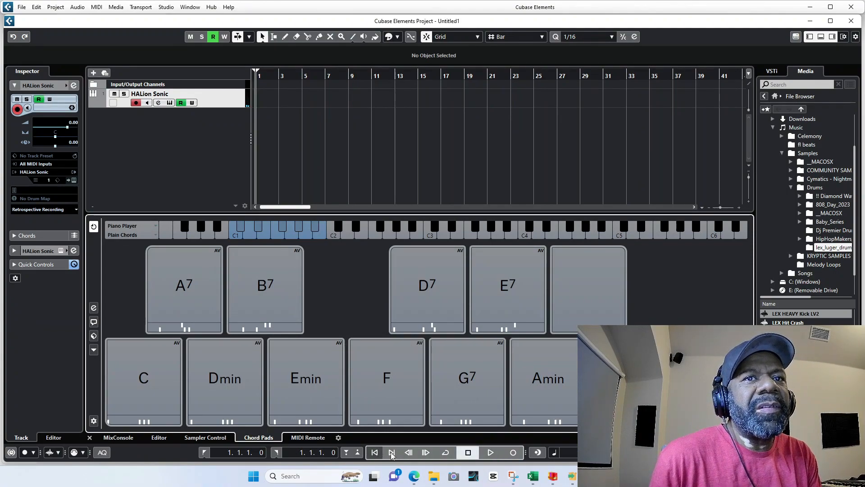
{"action": "left_click", "coordinate": [513, 452]}
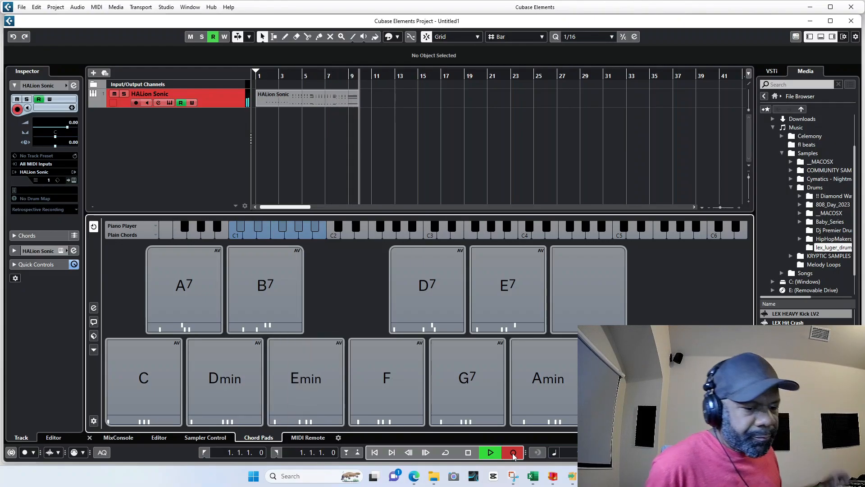
{"action": "key", "text": "space"}
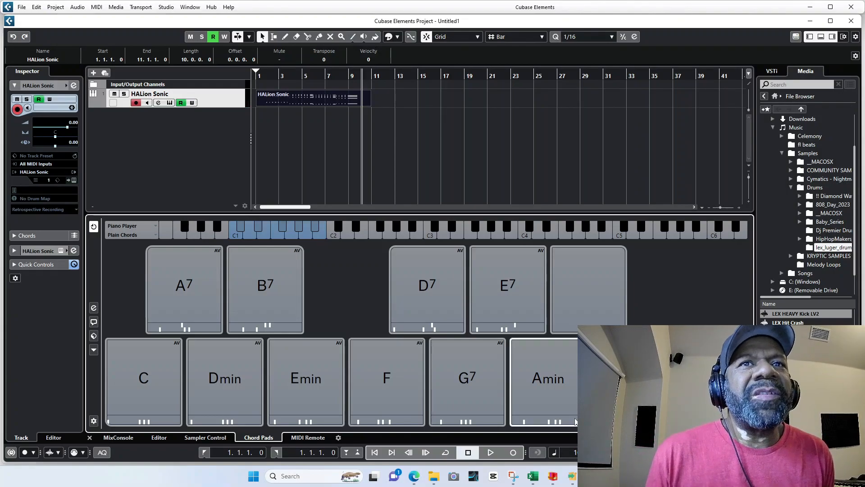
Step: Audition the progression on the chord pads using Amin, E7, G7, F and D7
{"action": "left_click", "coordinate": [561, 388]}
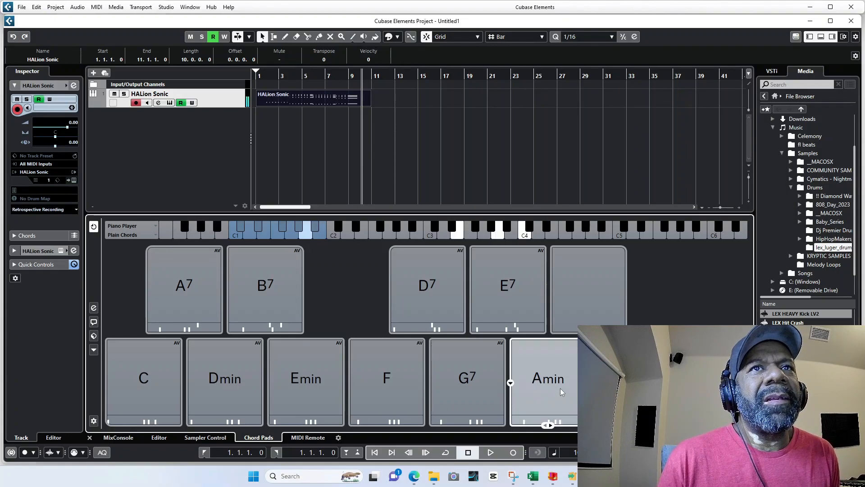
{"action": "left_click", "coordinate": [511, 283]}
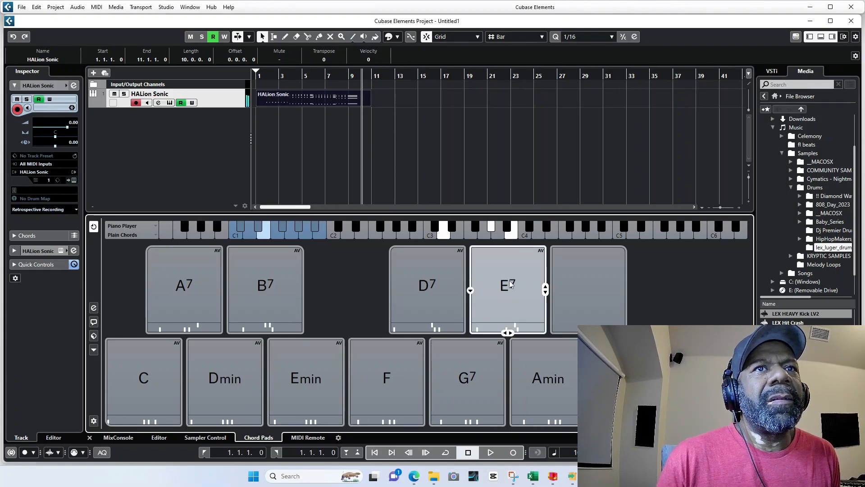
{"action": "left_click", "coordinate": [473, 356]}
{"action": "left_click", "coordinate": [402, 356]}
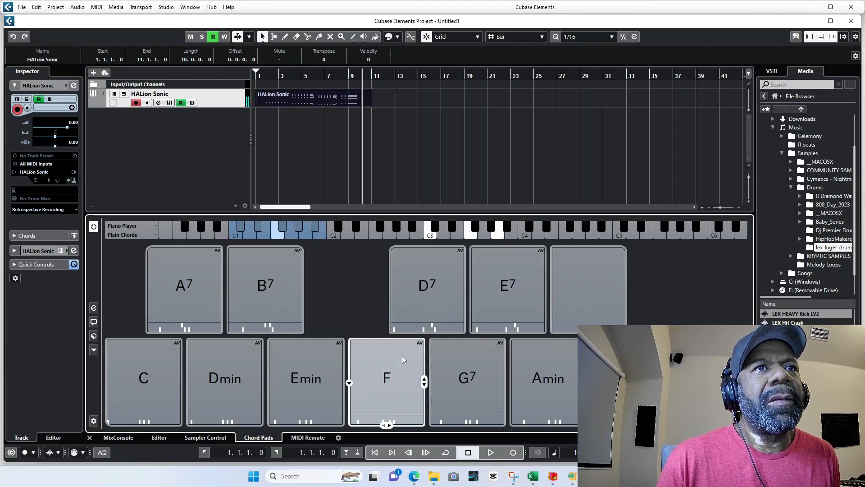
{"action": "left_click", "coordinate": [521, 362]}
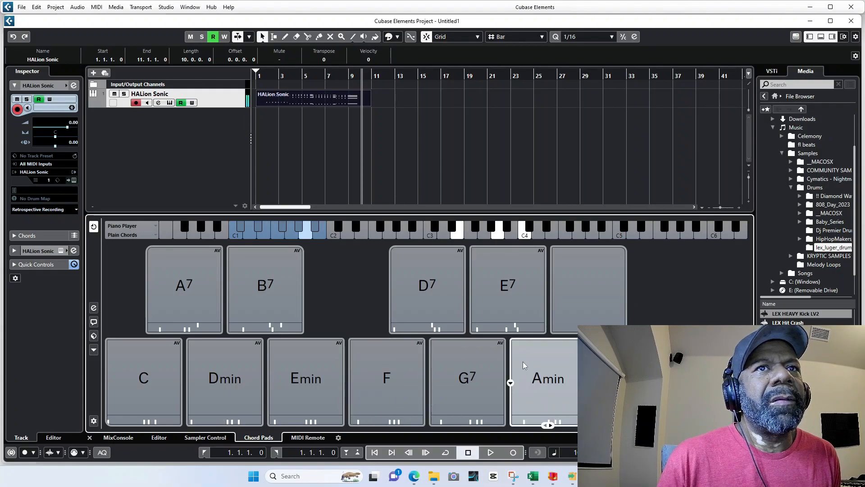
{"action": "left_click", "coordinate": [464, 375]}
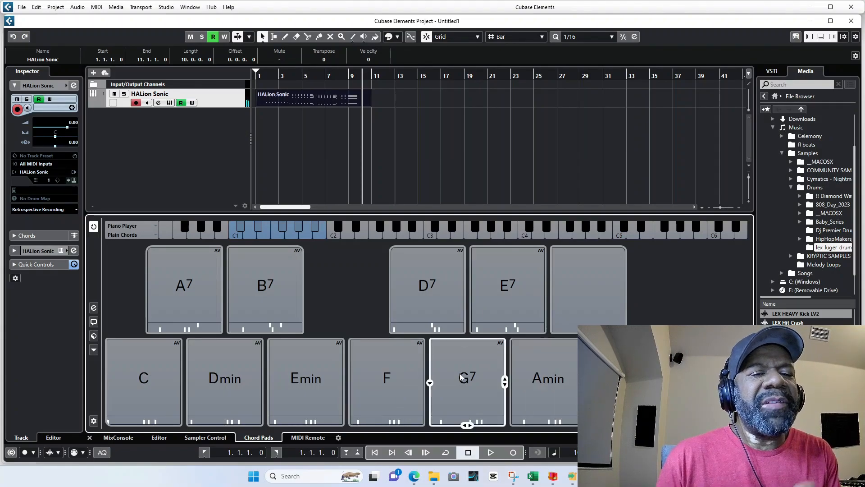
{"action": "left_click", "coordinate": [523, 368]}
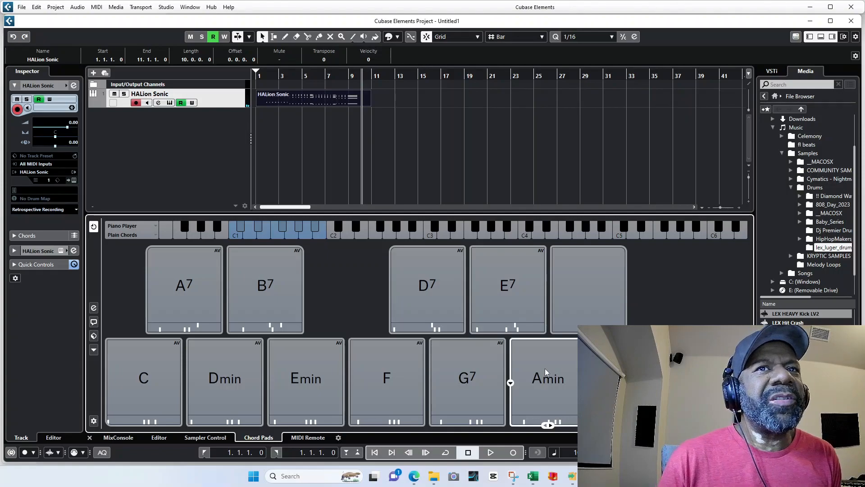
{"action": "left_click", "coordinate": [545, 368]}
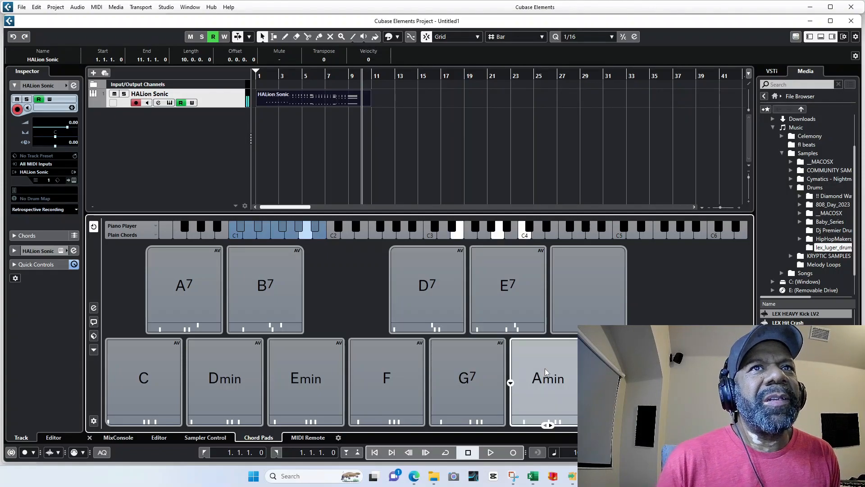
{"action": "left_click", "coordinate": [526, 312]}
{"action": "left_click", "coordinate": [428, 275]}
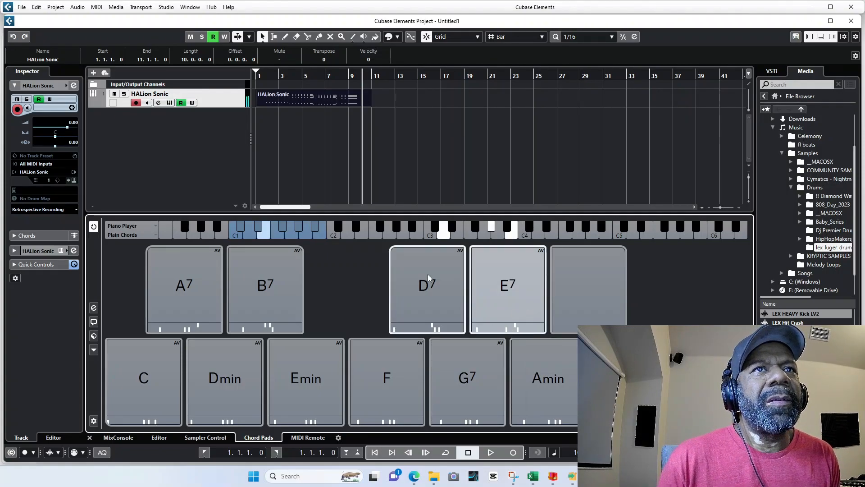
{"action": "left_click", "coordinate": [529, 359]}
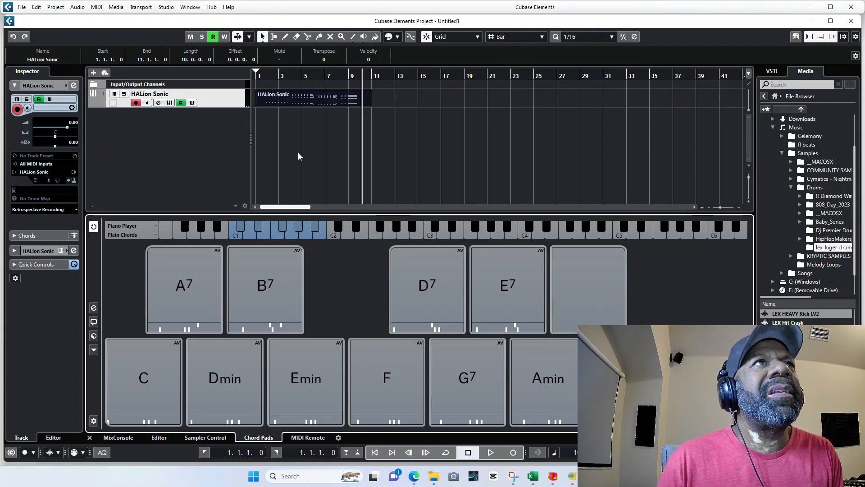
Step: Open the new HALion Sonic part in the key editor and quantize its notes to 1/16
{"action": "double_click", "coordinate": [277, 104]}
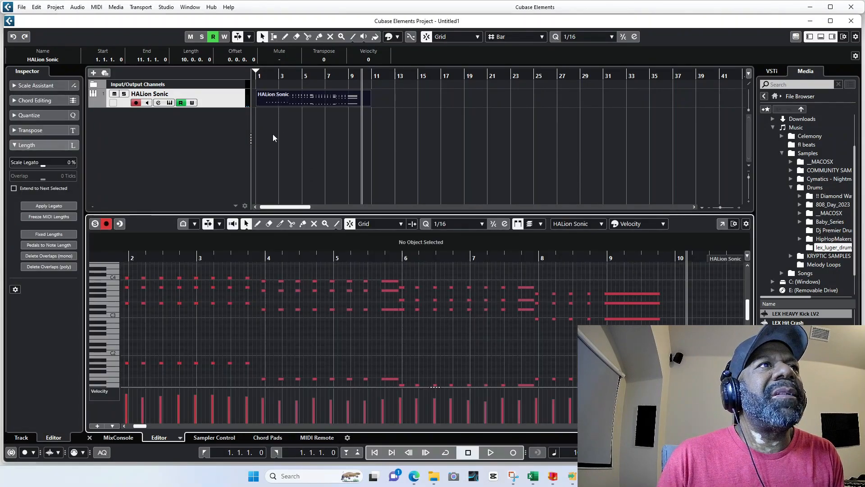
{"action": "left_click_drag", "start_coordinate": [135, 426], "coordinate": [124, 426]}
{"action": "left_click", "coordinate": [426, 223]}
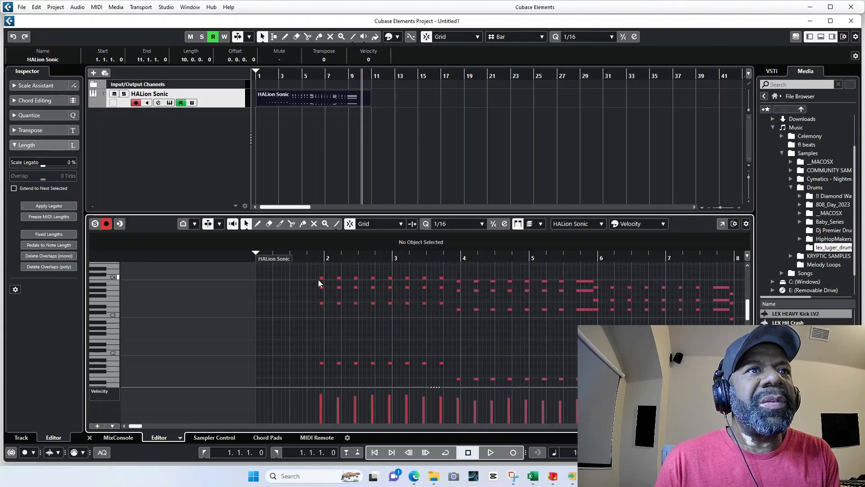
Step: Shift all notes of the HALion Sonic part so the first chord starts at bar 2, and play the part from the project start
{"action": "key", "text": "ctrl+a"}
{"action": "left_click_drag", "start_coordinate": [322, 278], "coordinate": [327, 279]}
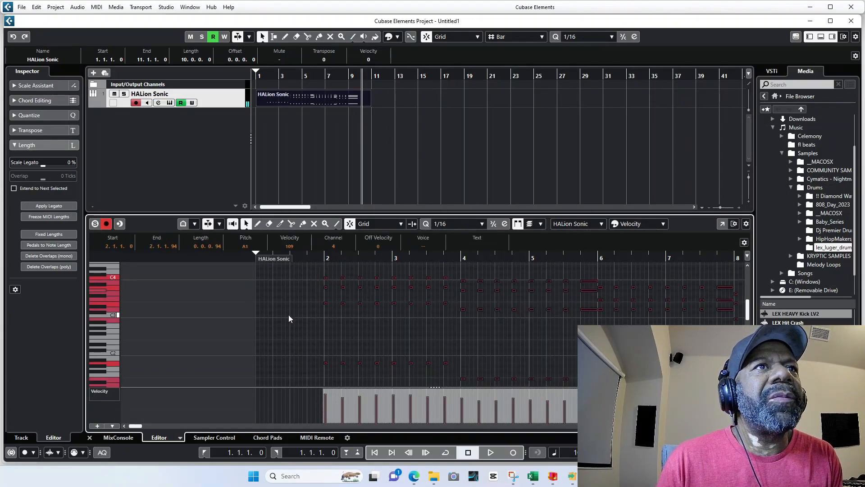
{"action": "key", "text": "space"}
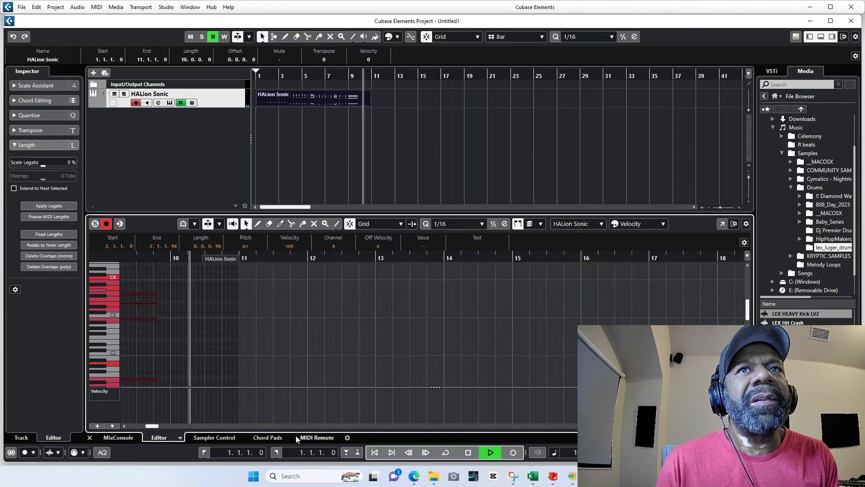
{"action": "key", "text": "space"}
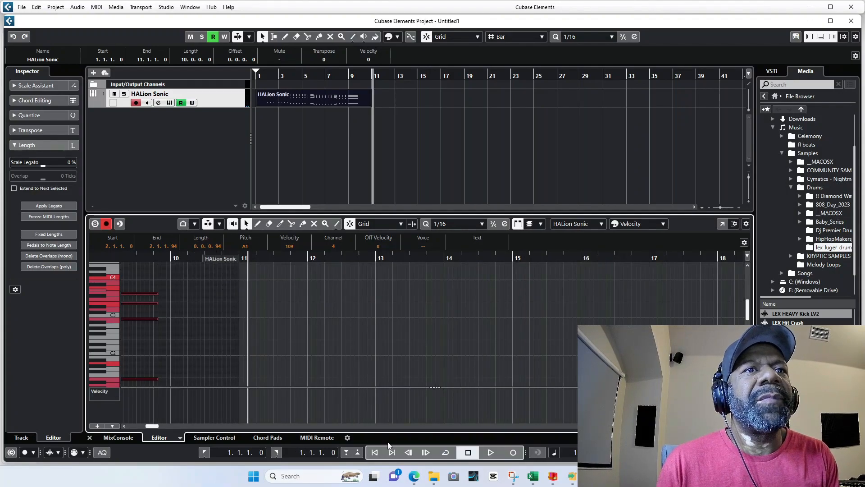
{"action": "left_click", "coordinate": [374, 452]}
{"action": "key", "text": "space"}
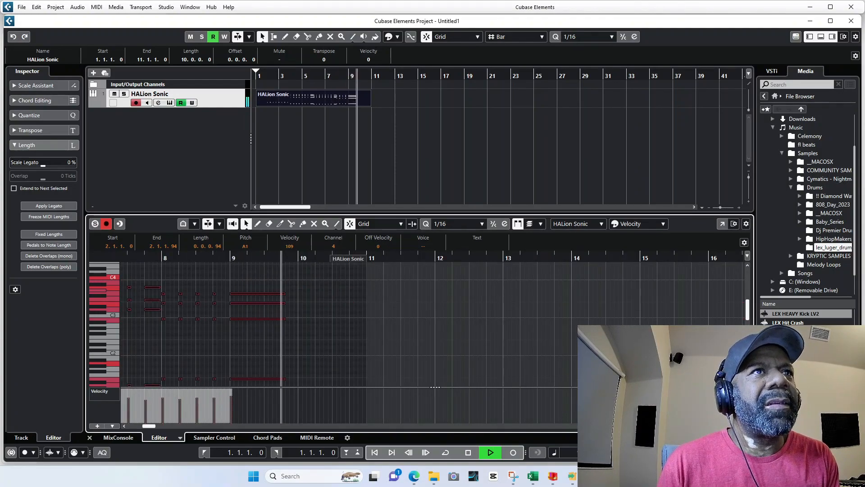
{"action": "key", "text": "space"}
Step: Trim the HALion Sonic part to run from bar 2 to bar 10
{"action": "left_click_drag", "start_coordinate": [258, 104], "coordinate": [269, 104]}
{"action": "left_click_drag", "start_coordinate": [366, 104], "coordinate": [359, 104]}
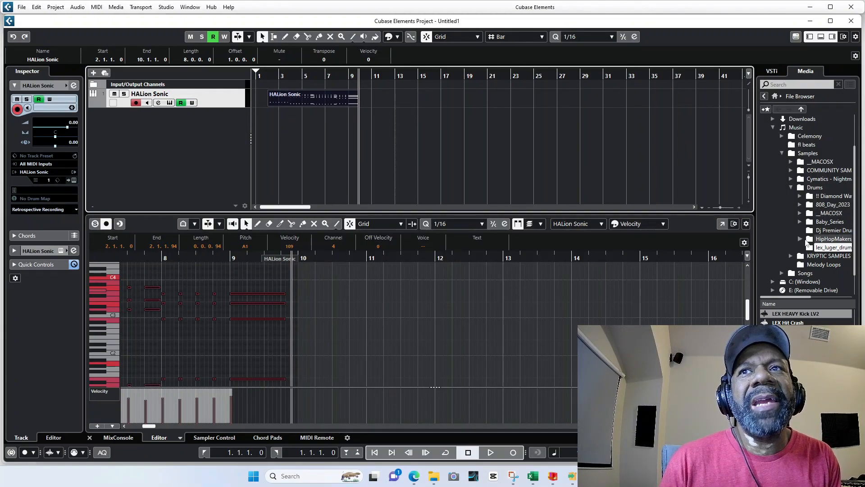
Step: Create a sampler track from the LEX Hat(2) sample in the lex_luger_drum folder
{"action": "scroll", "coordinate": [812, 267], "scroll_direction": "down", "scroll_amount": 3}
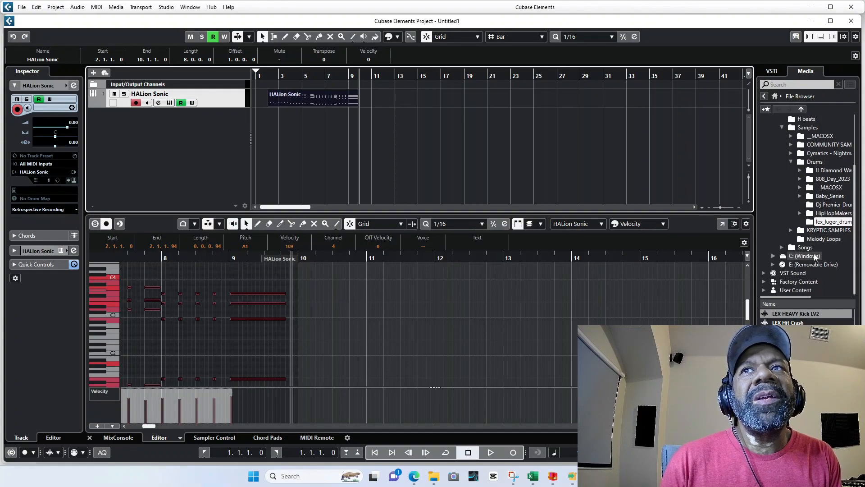
{"action": "left_click", "coordinate": [817, 222]}
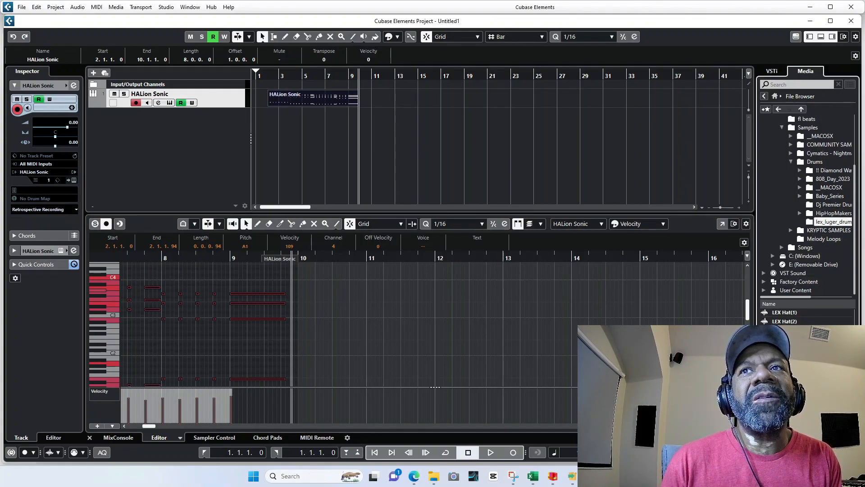
{"action": "left_click", "coordinate": [784, 321]}
{"action": "right_click", "coordinate": [784, 324]}
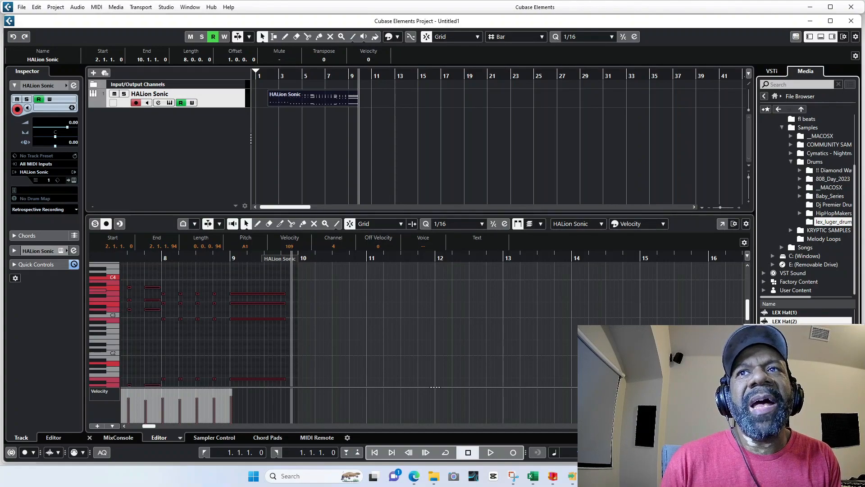
{"action": "left_click", "coordinate": [811, 347]}
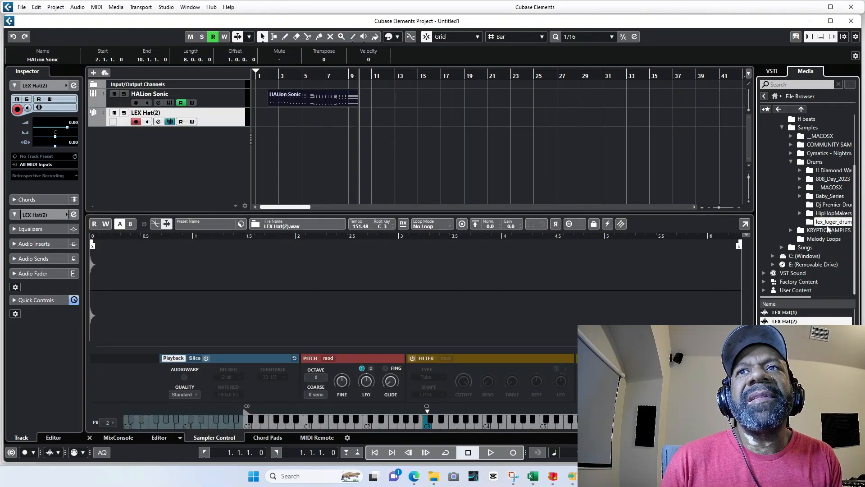
Step: Create two more sampler tracks from the LEX HEAVY Kick LV2 and LEX Snare(1) samples
{"action": "scroll", "coordinate": [813, 344], "scroll_direction": "down", "scroll_amount": 1}
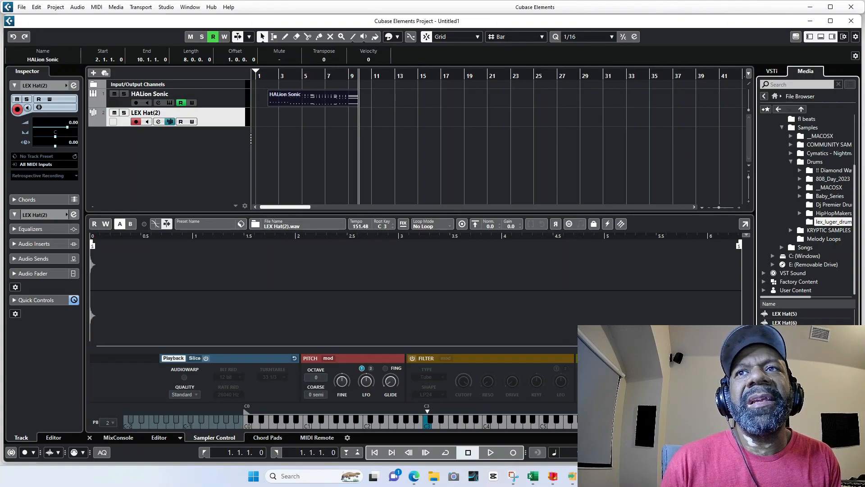
{"action": "left_click", "coordinate": [811, 356]}
{"action": "scroll", "coordinate": [807, 347], "scroll_direction": "down", "scroll_amount": 3}
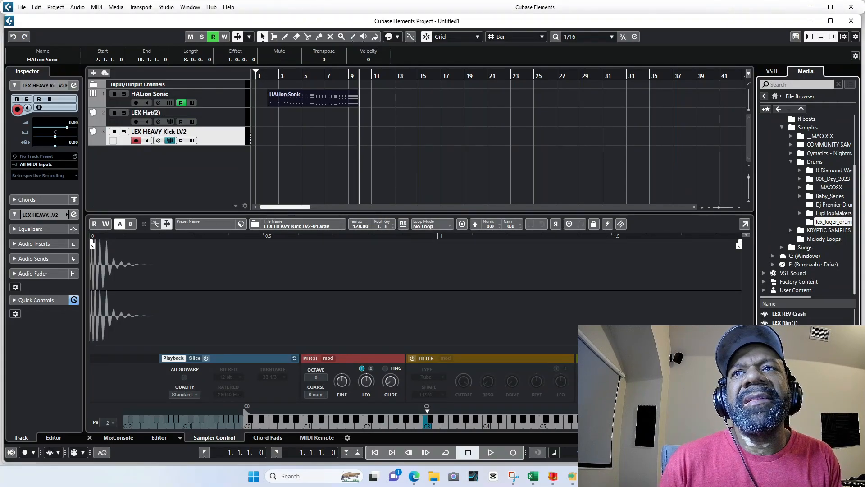
{"action": "left_click", "coordinate": [811, 369]}
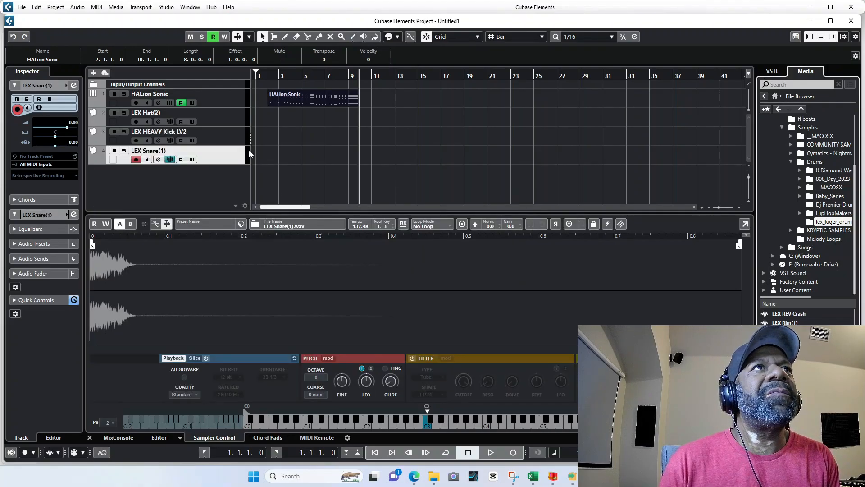
Step: Draw a two-bar part from bar 2 to bar 4 on the LEX Hat(2) track and open it in the key editor
{"action": "left_click", "coordinate": [224, 123]}
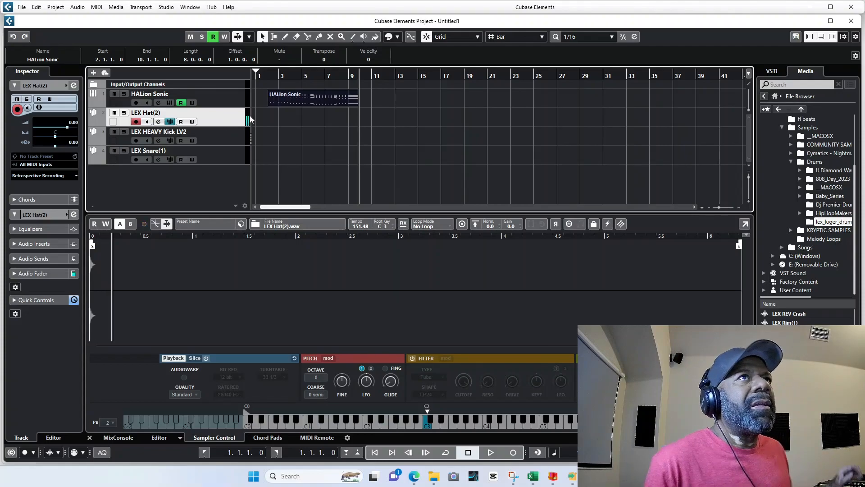
{"action": "left_click", "coordinate": [284, 38]}
{"action": "left_click_drag", "start_coordinate": [272, 120], "coordinate": [290, 117]}
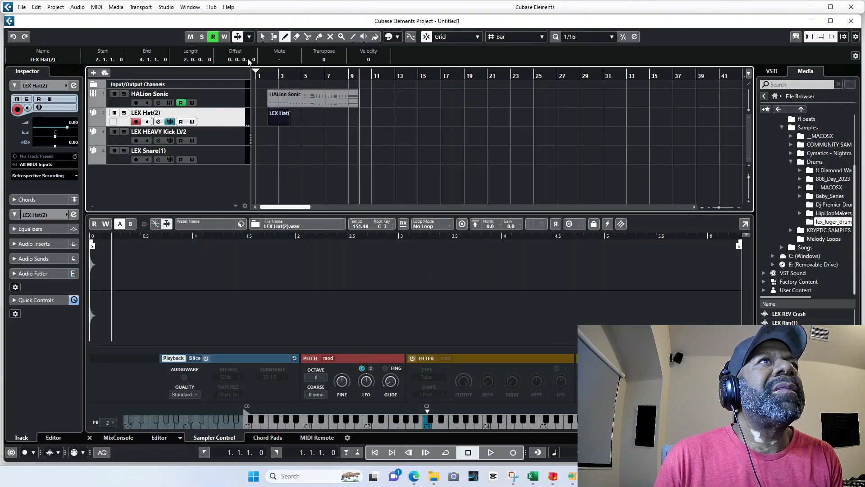
{"action": "left_click", "coordinate": [263, 37]}
{"action": "double_click", "coordinate": [272, 120]}
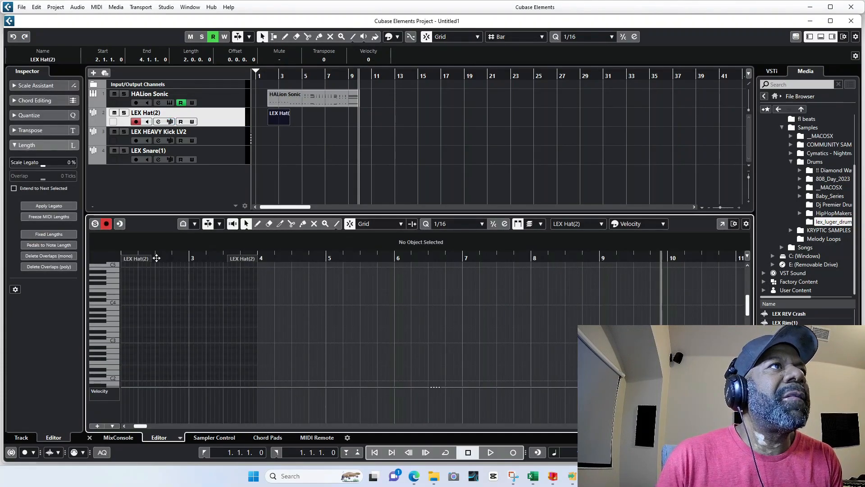
Step: Set the quantize value to 1/8 and draw two consecutive eighth-note C3 hits at the start of the hat part
{"action": "left_click", "coordinate": [257, 224]}
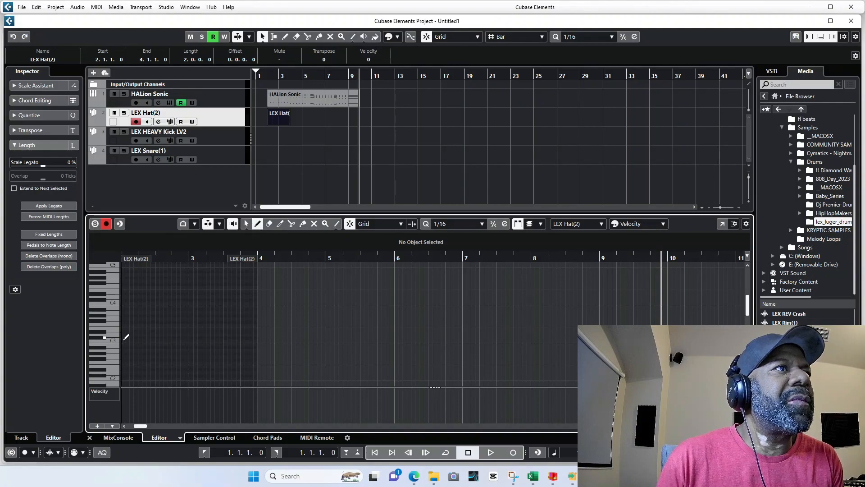
{"action": "left_click_drag", "start_coordinate": [125, 338], "coordinate": [139, 340]}
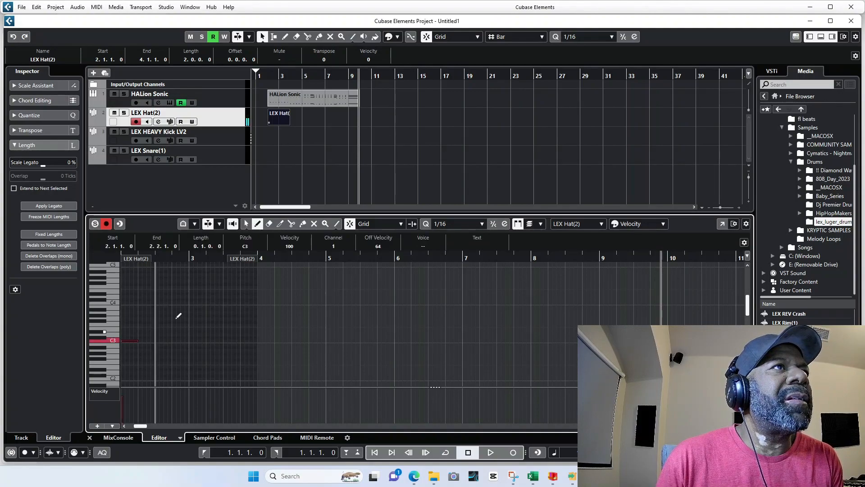
{"action": "left_click", "coordinate": [473, 224]}
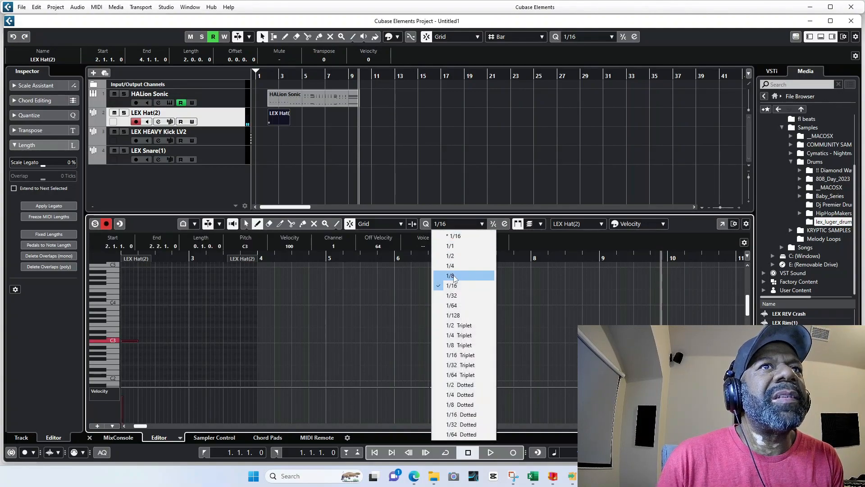
{"action": "left_click", "coordinate": [468, 271]}
{"action": "left_click", "coordinate": [280, 224]}
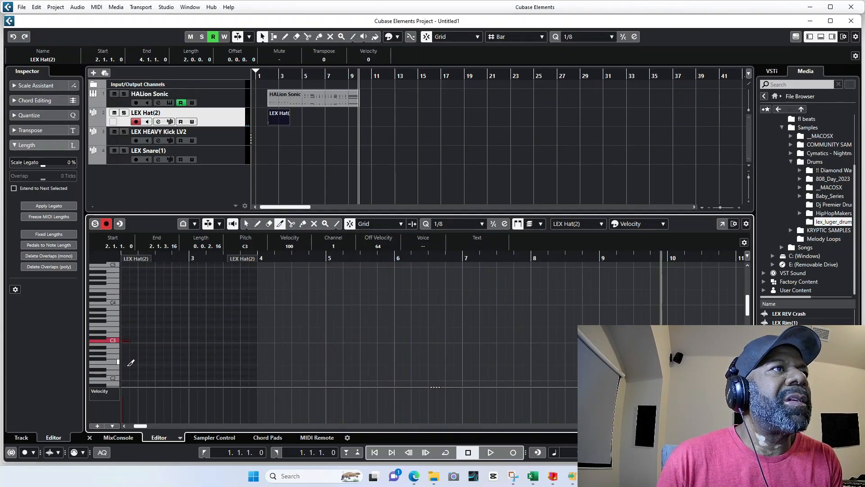
{"action": "left_click", "coordinate": [256, 224]}
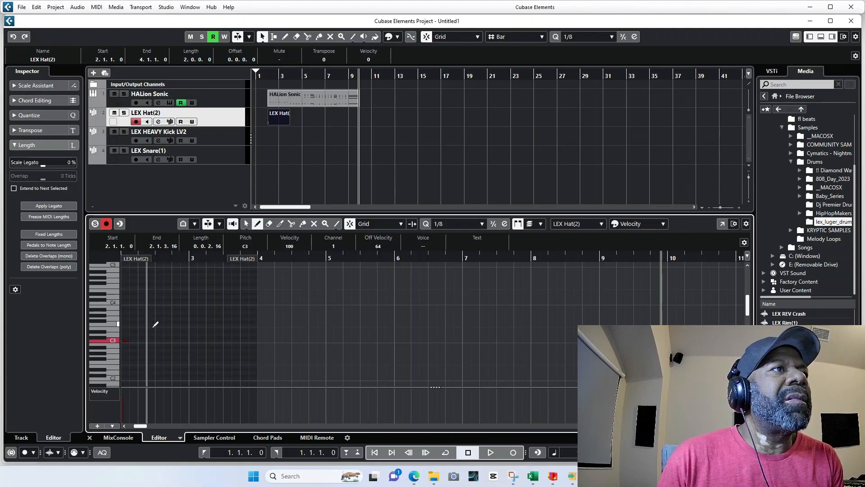
{"action": "left_click", "coordinate": [133, 341]}
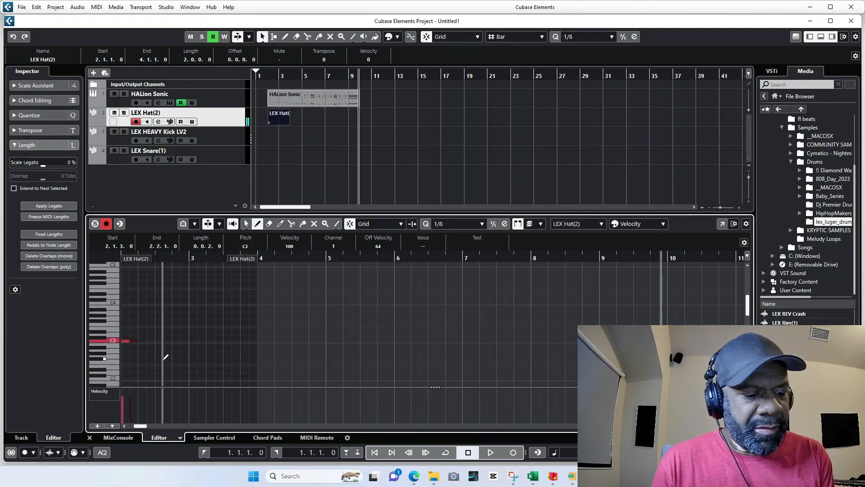
Step: Select both C3 hat notes and duplicate the pair seven times to fill the two-bar part
{"action": "key", "text": "ctrl+a"}
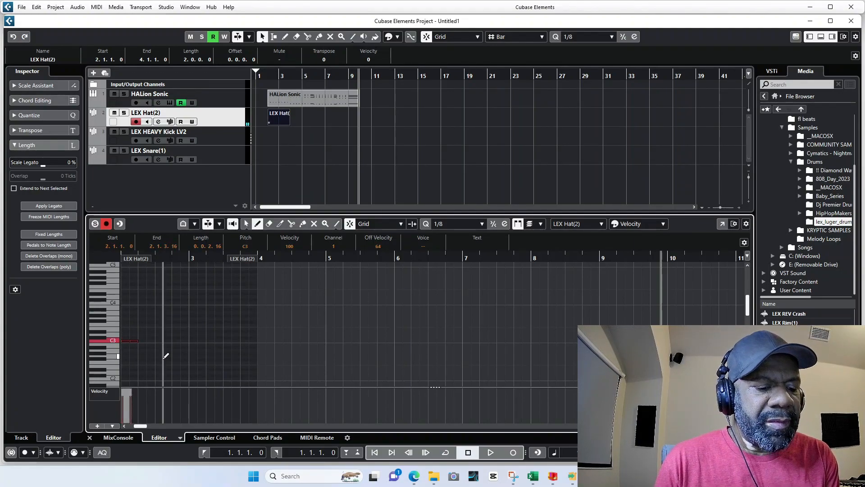
{"action": "key", "text": "ctrl+d"}
{"action": "key", "text": "ctrl+d"}
{"action": "key", "text": "ctrl+d"}
{"action": "key", "text": "ctrl+d"}
{"action": "key", "text": "ctrl+d"}
{"action": "key", "text": "ctrl+d"}
{"action": "key", "text": "ctrl+d"}
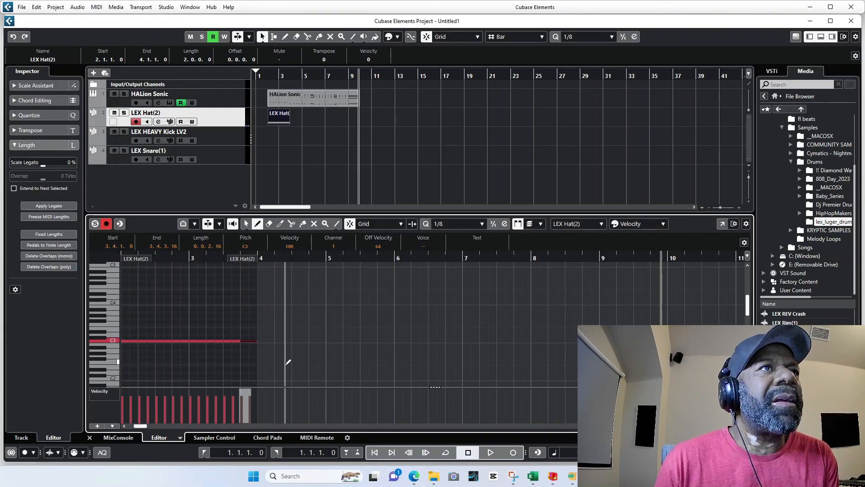
Step: Play the hat pattern together with the chords from the project start
{"action": "key", "text": "space"}
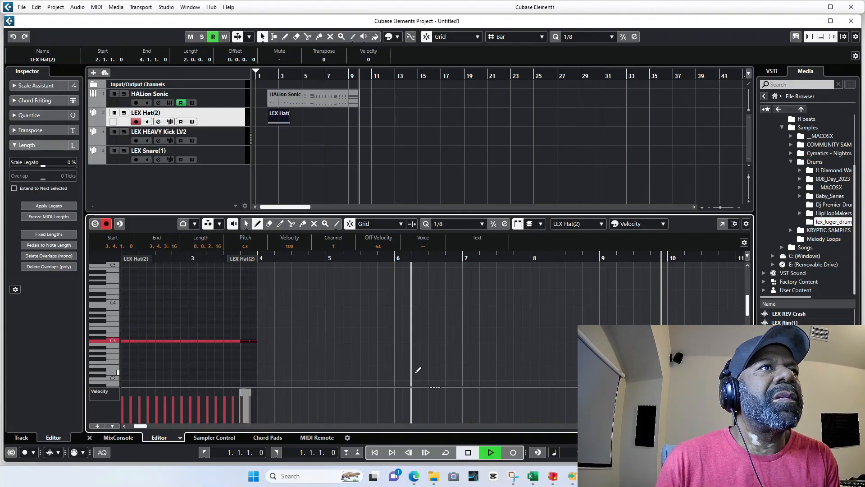
{"action": "key", "text": "space"}
{"action": "left_click", "coordinate": [377, 453]}
{"action": "key", "text": "space"}
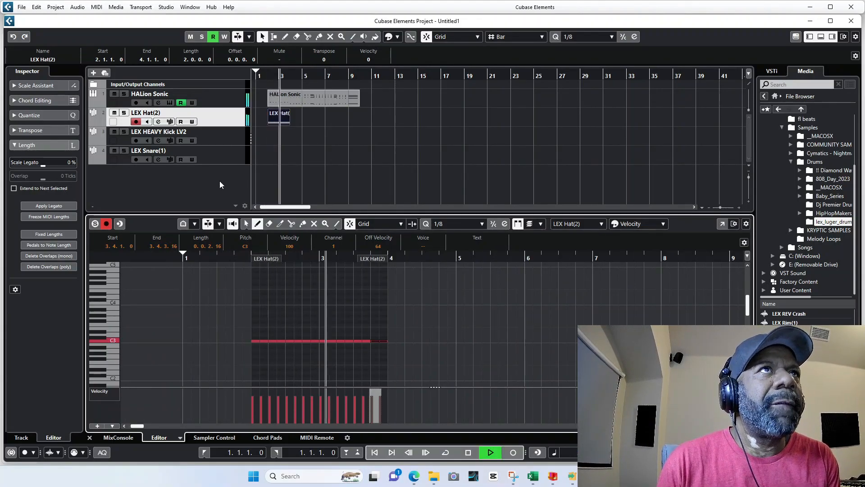
{"action": "key", "text": "space"}
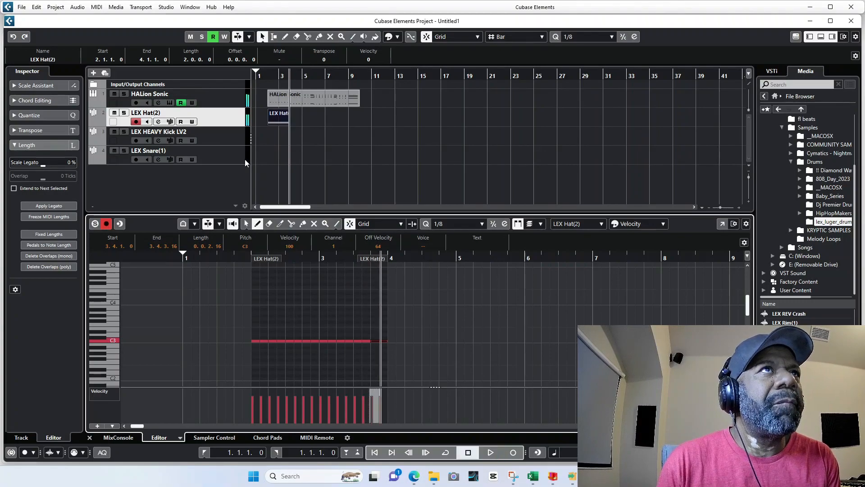
Step: Duplicate the two-bar LEX Hat(2) part three times so the hats extend to bar 10
{"action": "left_click", "coordinate": [280, 116]}
{"action": "key", "text": "ctrl+d"}
{"action": "key", "text": "ctrl+d"}
{"action": "key", "text": "ctrl+d"}
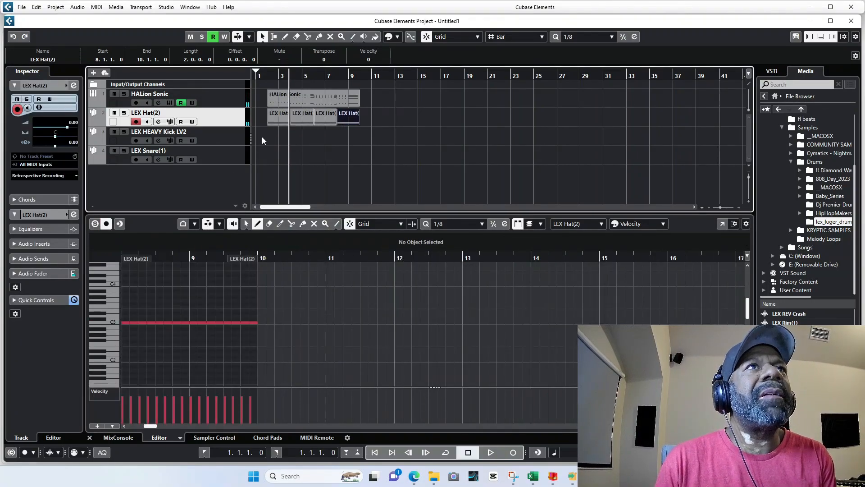
Step: Draw a one-bar part at bar 2 on the LEX Snare(1) track
{"action": "left_click", "coordinate": [226, 136]}
{"action": "left_click", "coordinate": [220, 149]}
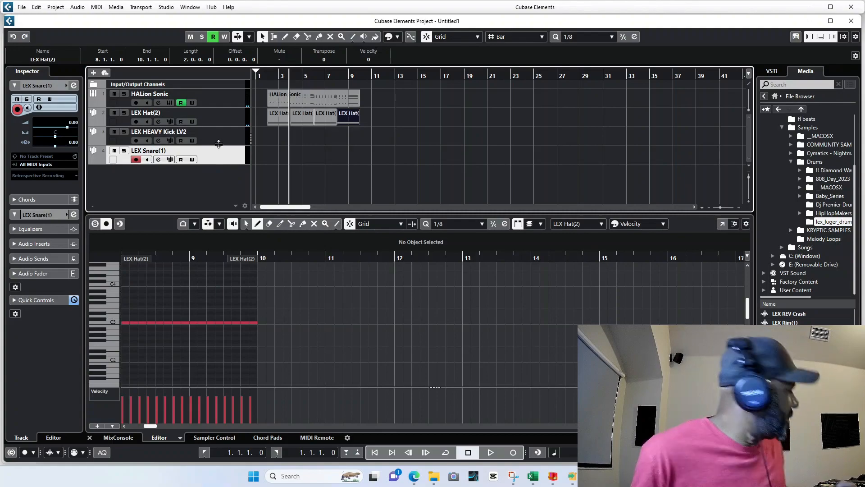
{"action": "left_click", "coordinate": [285, 37]}
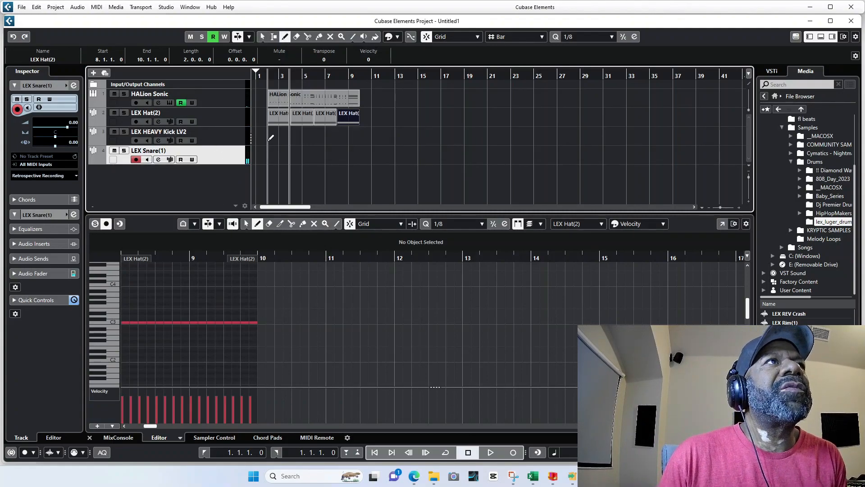
{"action": "left_click_drag", "start_coordinate": [272, 151], "coordinate": [278, 152]}
{"action": "left_click", "coordinate": [262, 36]}
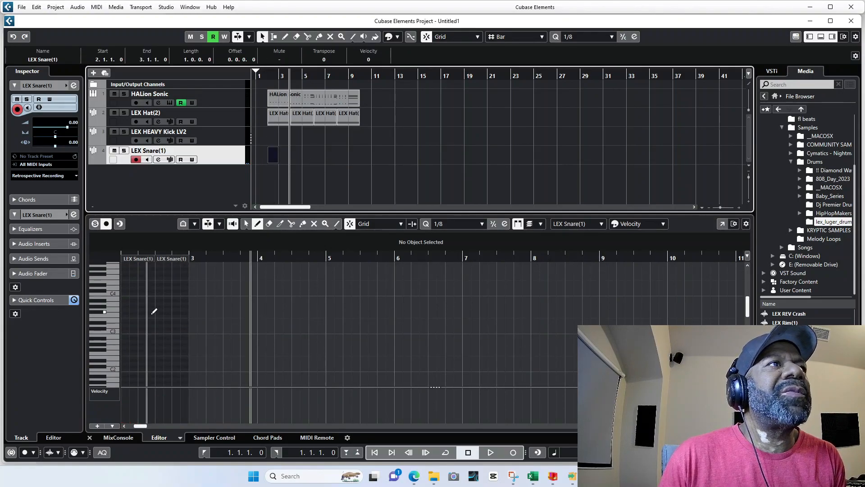
Step: Audition C3 and draw an eighth-note C3 snare hit on beat 3 of the snare part
{"action": "left_click", "coordinate": [107, 331]}
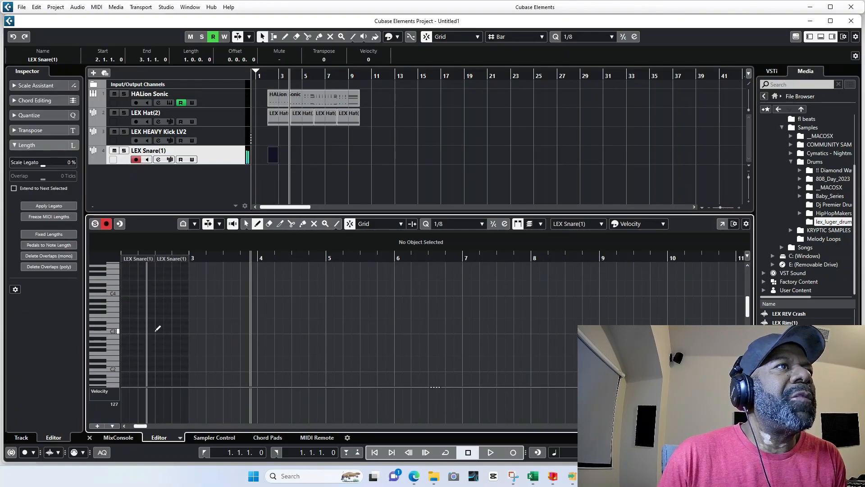
{"action": "left_click", "coordinate": [157, 332]}
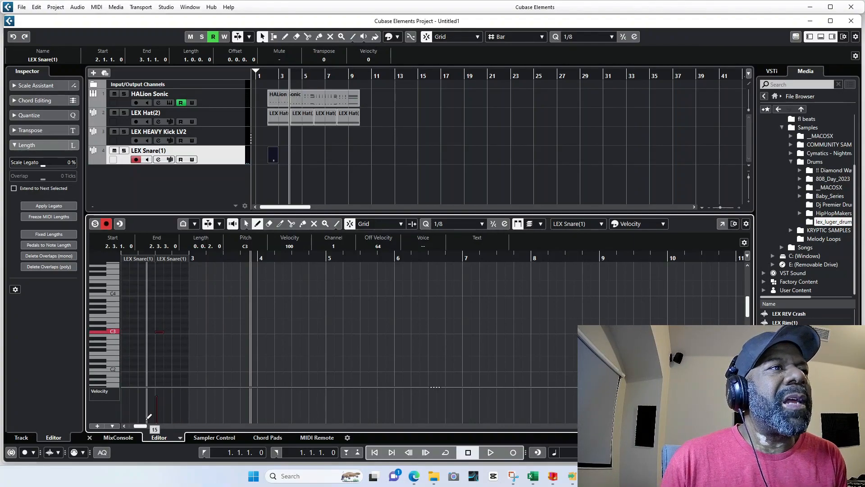
{"action": "left_click_drag", "start_coordinate": [140, 426], "coordinate": [136, 427]}
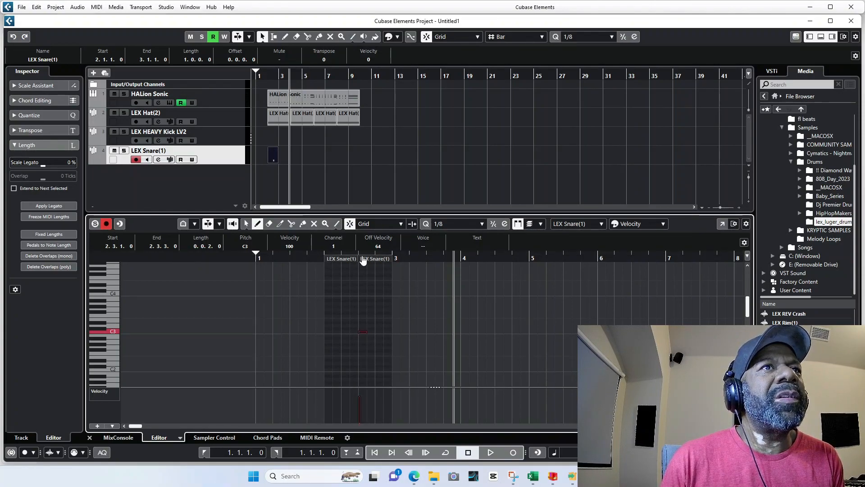
Step: Duplicate the one-bar LEX Snare(1) part seven times to reach bar 10, and return the cursor to the project start
{"action": "left_click", "coordinate": [271, 155]}
{"action": "key", "text": "ctrl+d"}
{"action": "key", "text": "ctrl+d"}
{"action": "key", "text": "ctrl+d"}
{"action": "key", "text": "ctrl+d"}
{"action": "key", "text": "ctrl+d"}
{"action": "key", "text": "ctrl+d"}
{"action": "key", "text": "ctrl+d"}
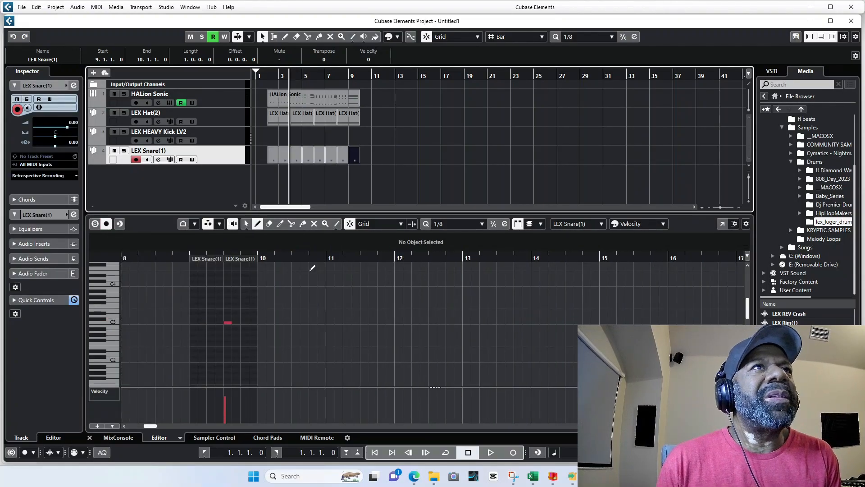
{"action": "left_click", "coordinate": [376, 452]}
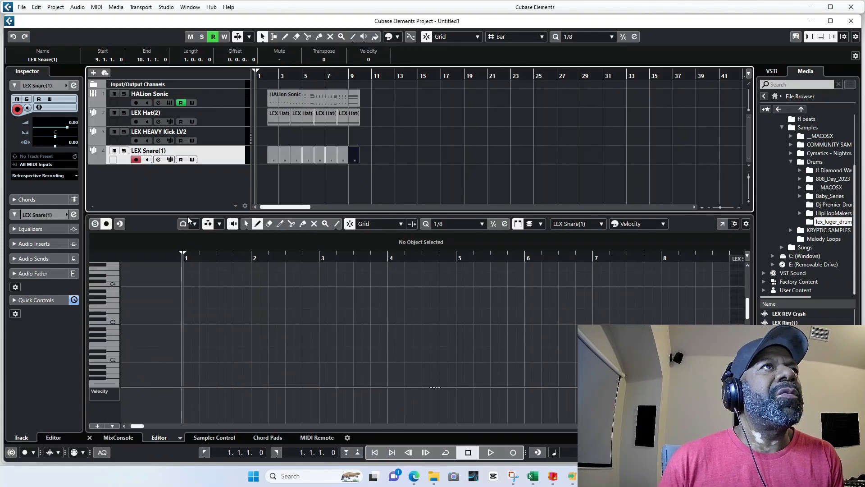
Step: Play the project briefly, then draw a two-bar part from bar 2 to bar 4 on the LEX HEAVY Kick LV2 track
{"action": "left_click", "coordinate": [215, 141]}
{"action": "key", "text": "space"}
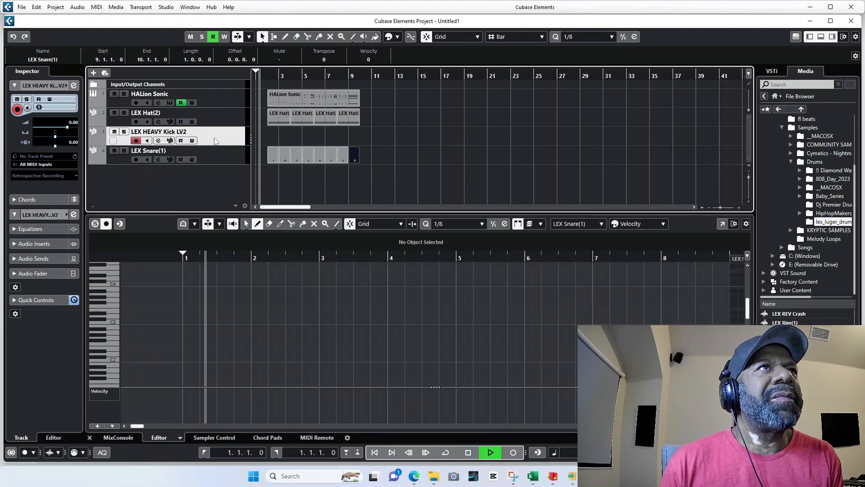
{"action": "left_click", "coordinate": [283, 37]}
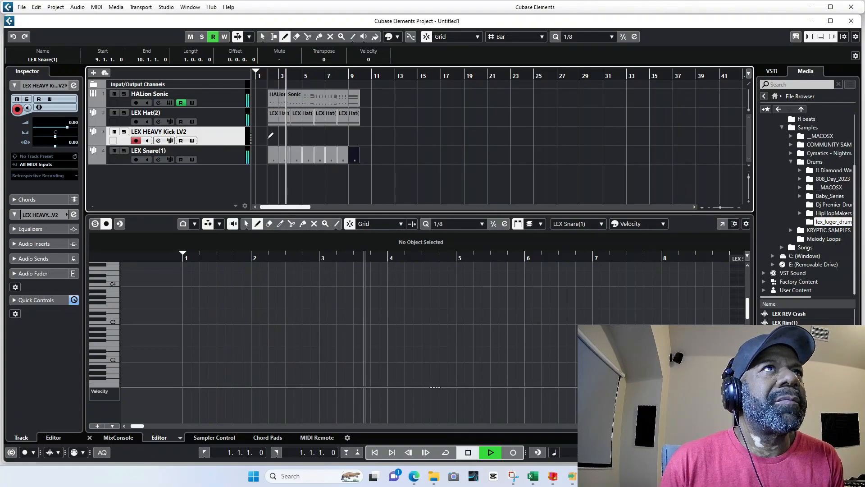
{"action": "key", "text": "space"}
{"action": "left_click_drag", "start_coordinate": [271, 136], "coordinate": [293, 136]}
{"action": "left_click", "coordinate": [262, 36]}
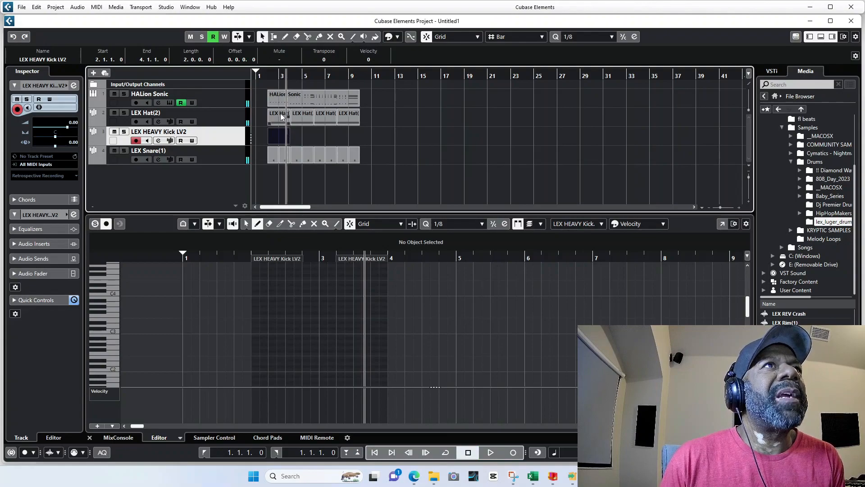
Step: Open the kick part, audition C3, and draw two consecutive eighth-note C3 kicks from the first beat of bar 2
{"action": "double_click", "coordinate": [277, 134]}
{"action": "left_click_drag", "start_coordinate": [140, 426], "coordinate": [136, 426]}
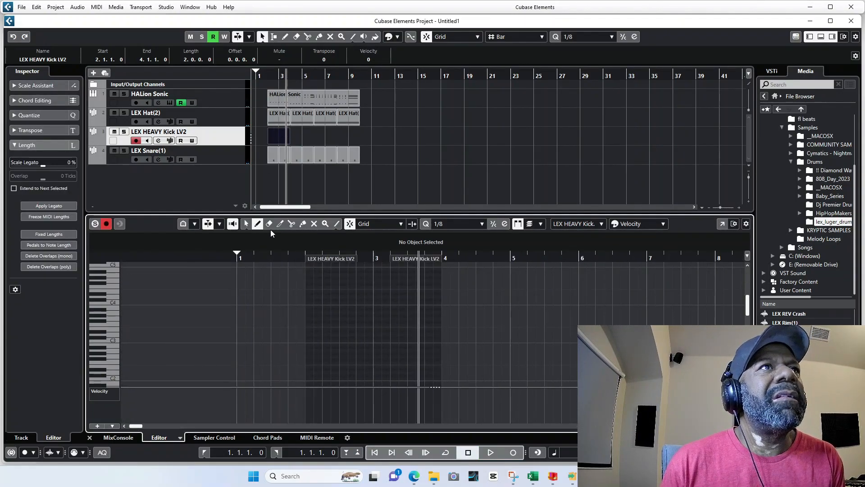
{"action": "left_click", "coordinate": [112, 341]}
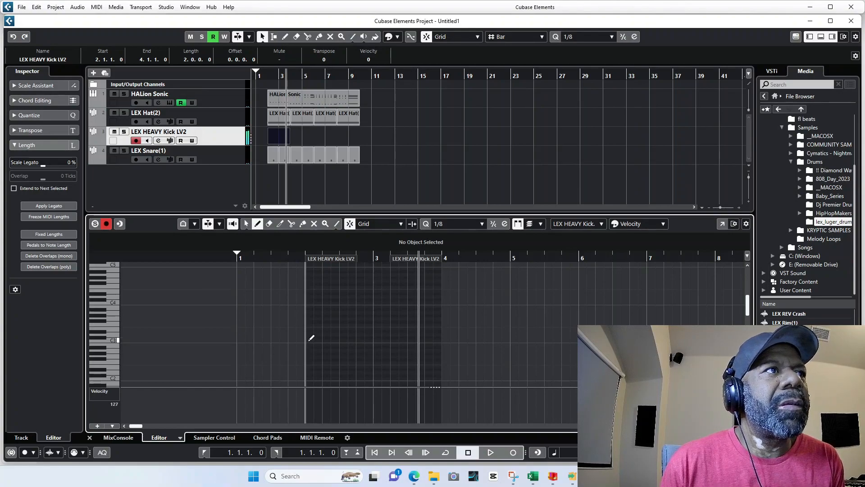
{"action": "left_click", "coordinate": [310, 341]}
{"action": "left_click", "coordinate": [316, 340]}
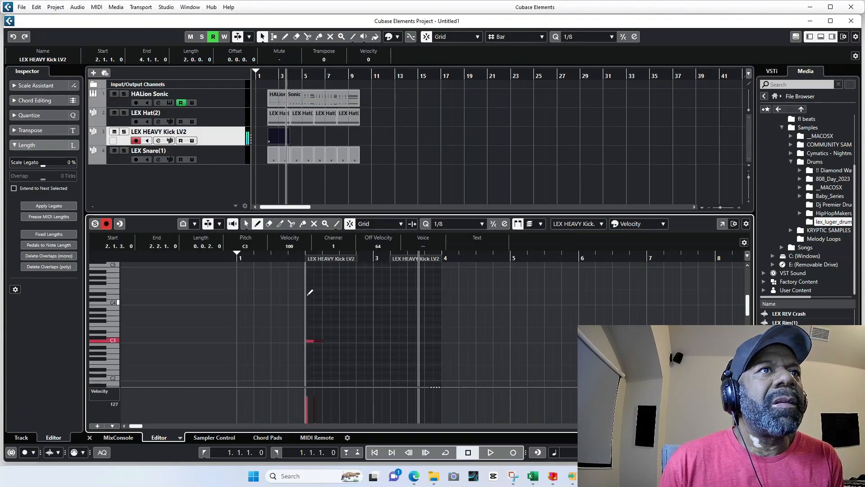
Step: Add eighth-note kicks C3 and C#3 on beat 4 of bar 2, and play the pattern back from bar 2
{"action": "key", "text": "space"}
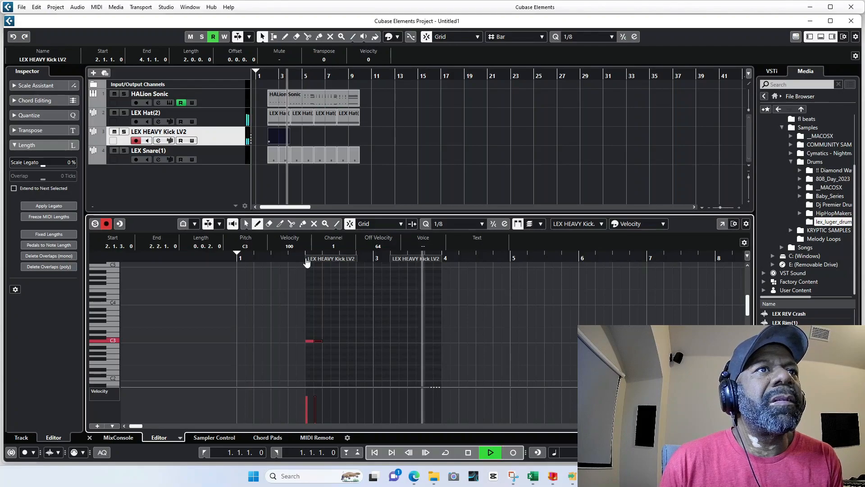
{"action": "left_click", "coordinate": [272, 74]}
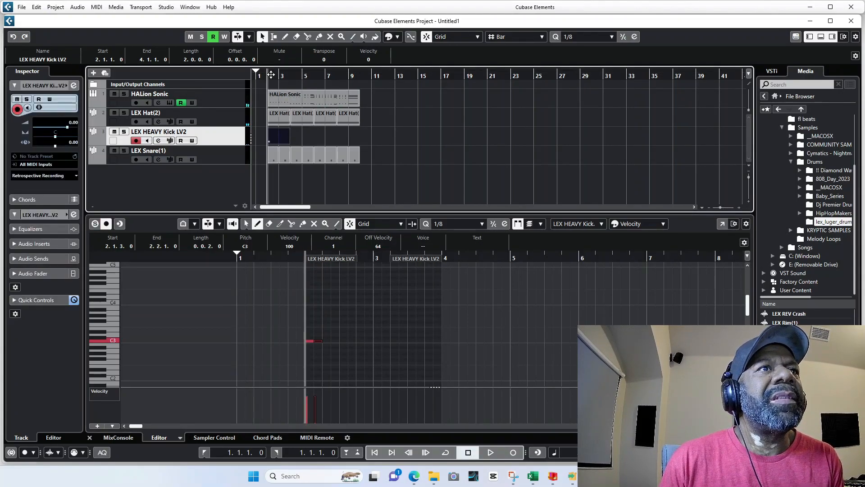
{"action": "left_click", "coordinate": [360, 338]}
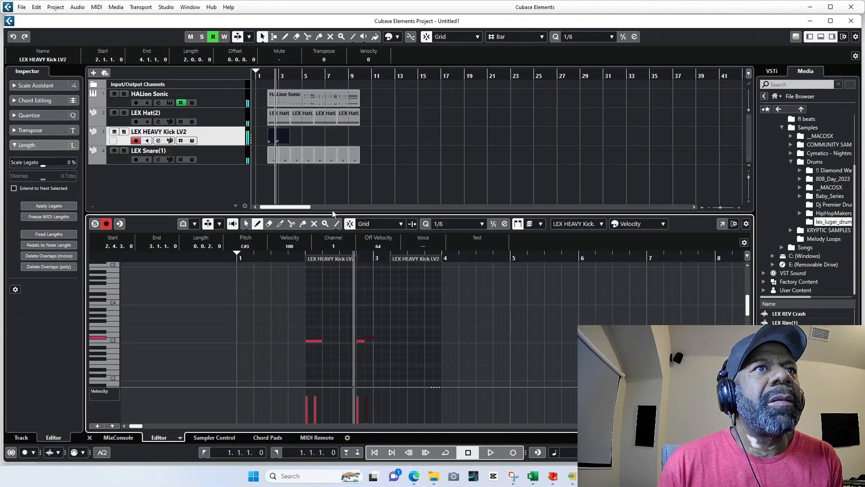
{"action": "left_click", "coordinate": [265, 77]}
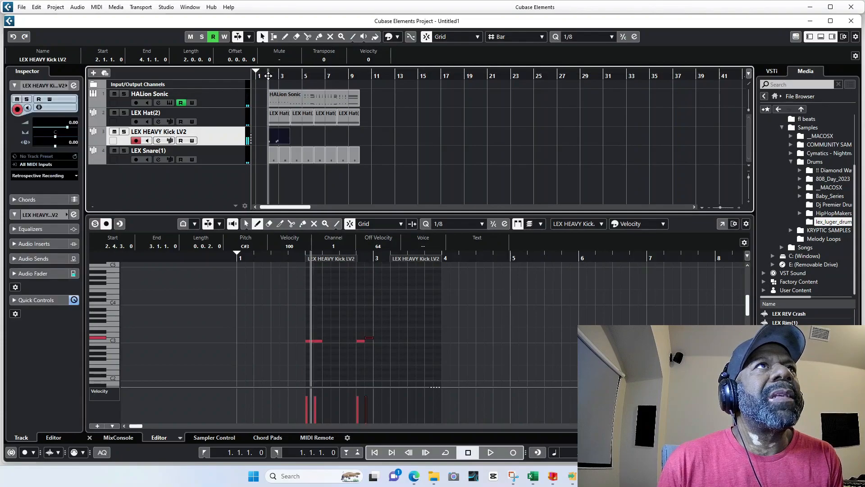
{"action": "key", "text": "space"}
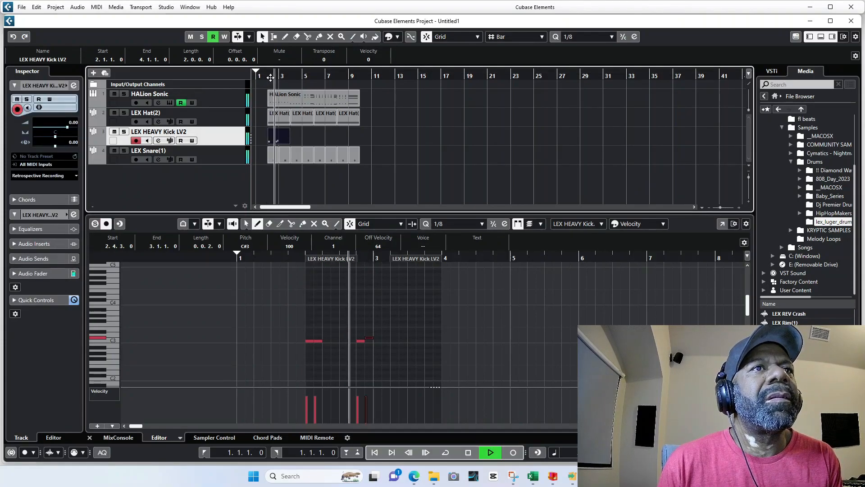
{"action": "key", "text": "space"}
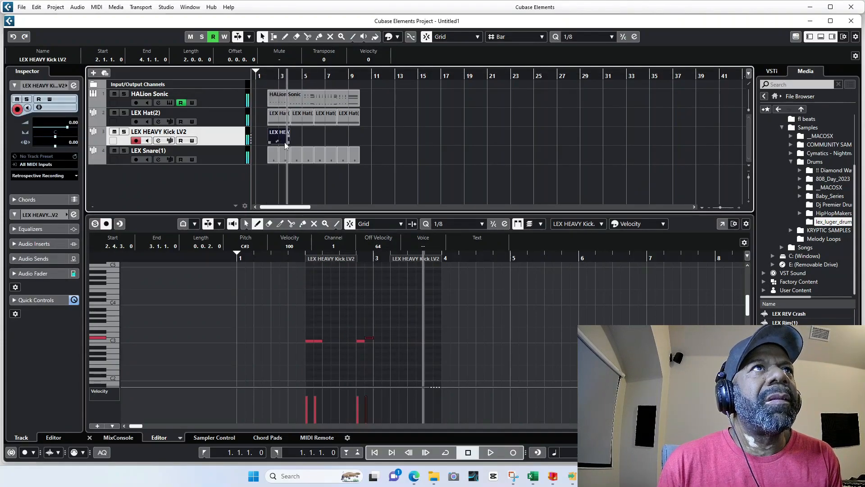
Step: Duplicate the two-bar LEX HEAVY Kick LV2 part until it reaches bar 10, deleting the surplus copy
{"action": "key", "text": "ctrl+d"}
{"action": "key", "text": "ctrl+d"}
{"action": "key", "text": "ctrl+d"}
{"action": "key", "text": "ctrl+d"}
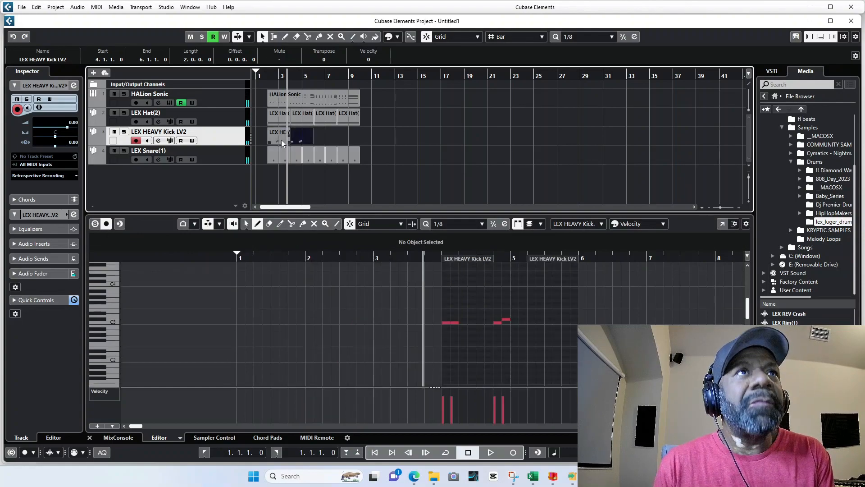
{"action": "key", "text": "Delete"}
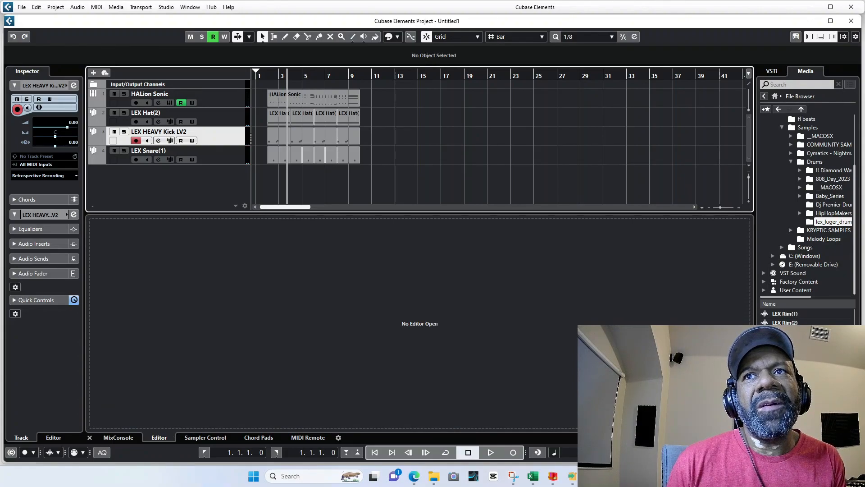
Step: Find LEX Trunk Shaker(6) in the lex_luger_drum samples and load it onto a new sampler track
{"action": "scroll", "coordinate": [796, 326], "scroll_direction": "down", "scroll_amount": 2}
{"action": "left_click", "coordinate": [796, 325]}
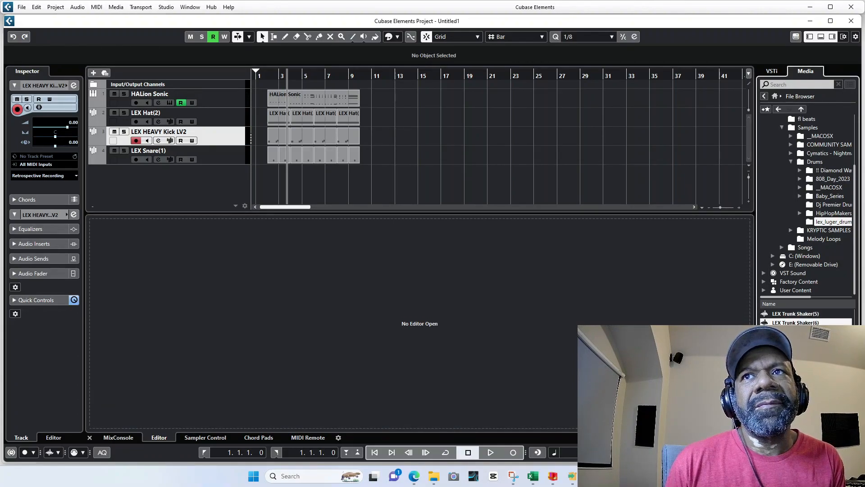
{"action": "left_click", "coordinate": [787, 360]}
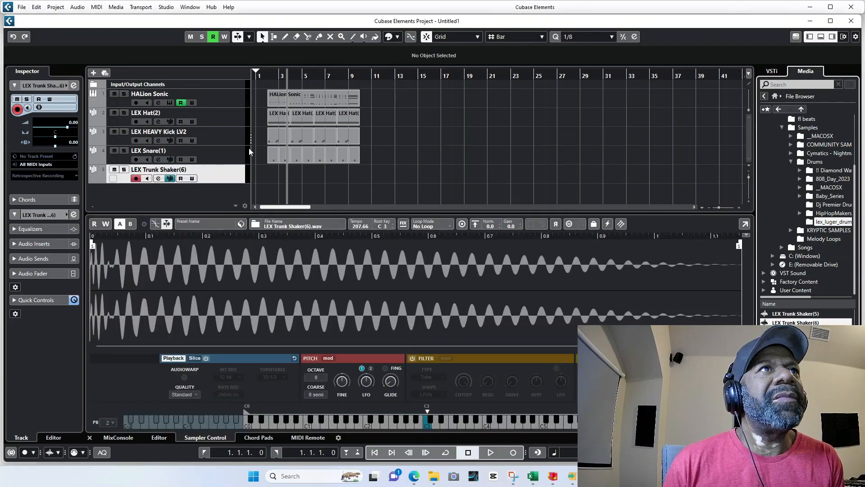
Step: Draw a one-bar part at bar 2 on the LEX Trunk Shaker(6) track and fill it with a one-bar C3 note
{"action": "left_click", "coordinate": [285, 37]}
{"action": "left_click", "coordinate": [272, 170]}
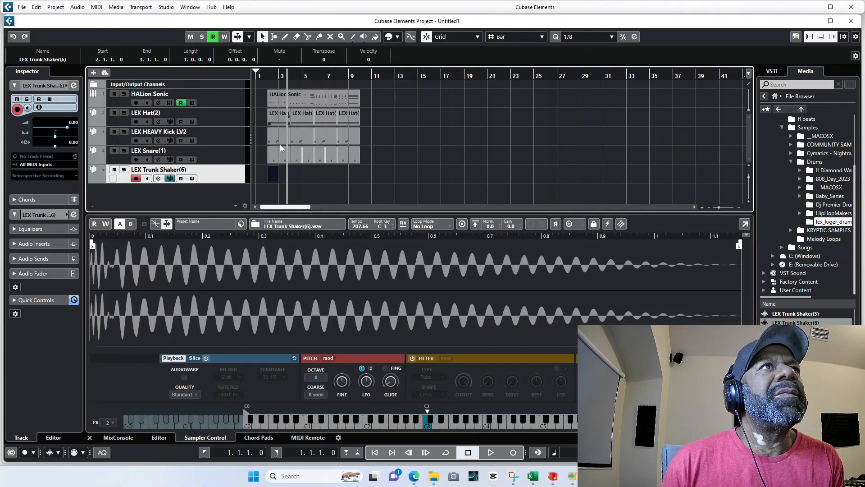
{"action": "double_click", "coordinate": [273, 174]}
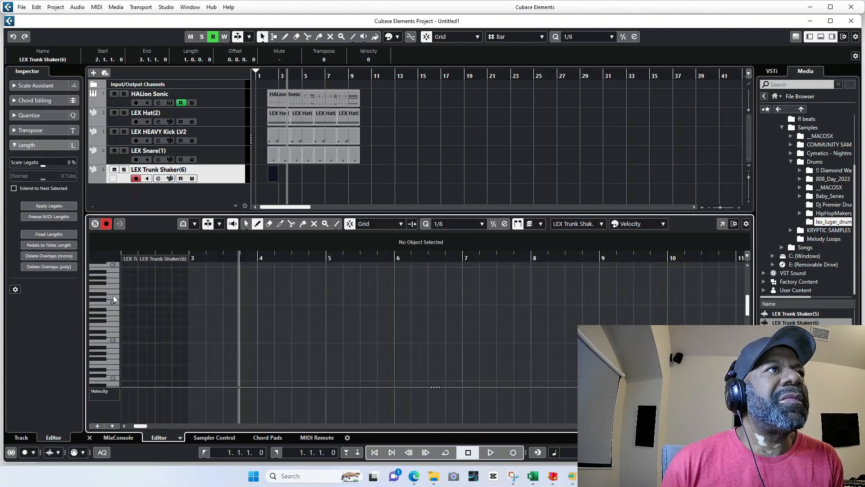
{"action": "left_click_drag", "start_coordinate": [137, 428], "coordinate": [134, 426]}
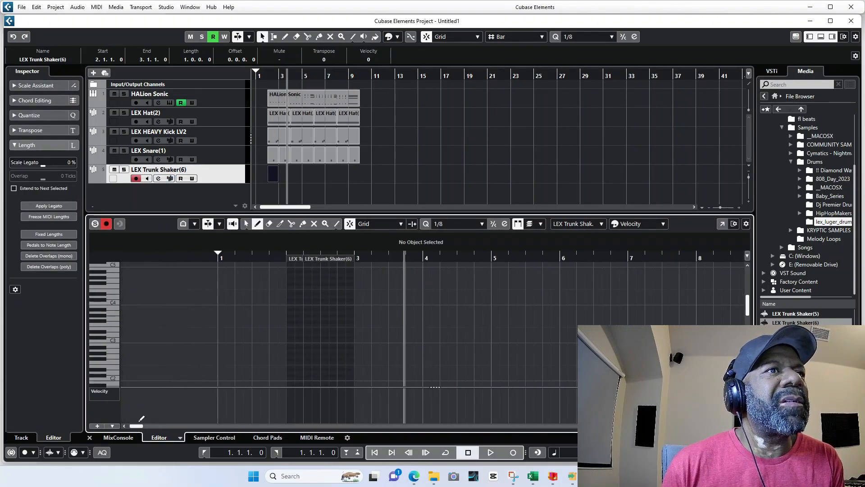
{"action": "left_click", "coordinate": [299, 338]}
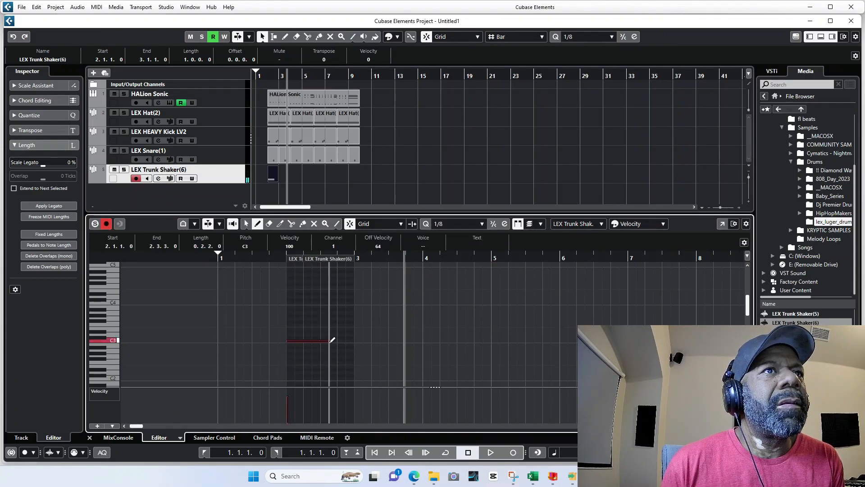
{"action": "left_click_drag", "start_coordinate": [351, 342], "coordinate": [353, 341]}
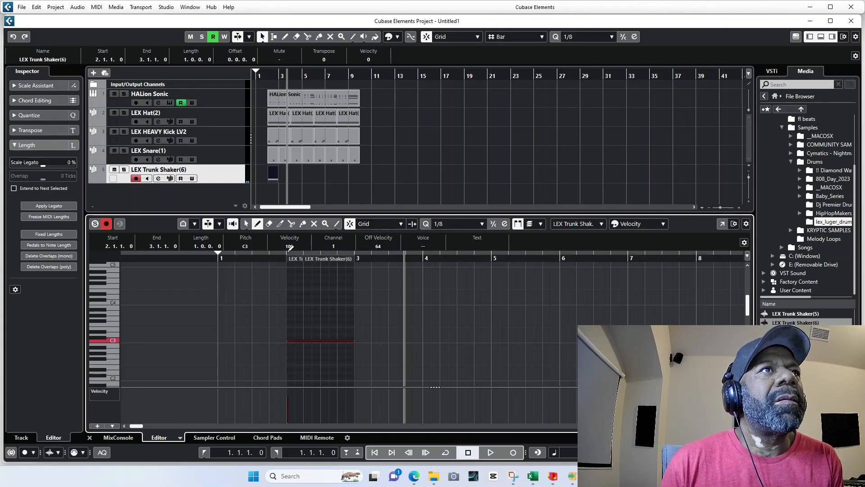
Step: Play the beat from the project start and extend the LEX Trunk Shaker(6) part to three bars, ending at bar 5
{"action": "key", "text": "space"}
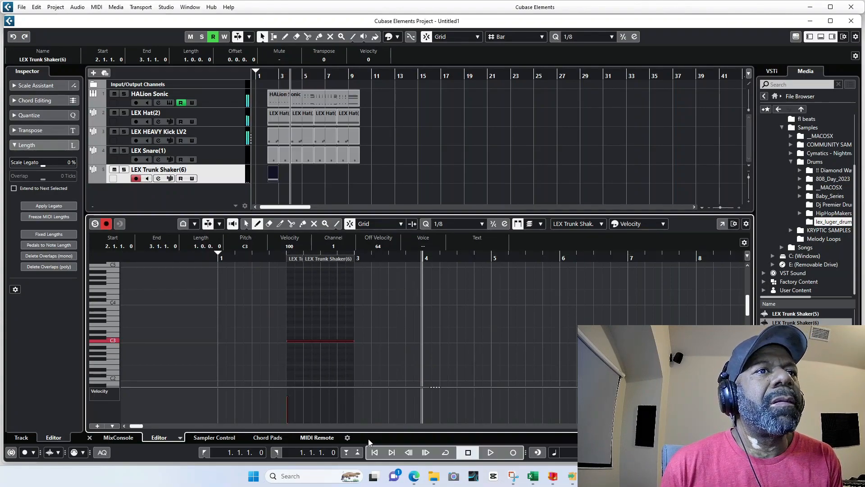
{"action": "left_click", "coordinate": [375, 452]}
{"action": "key", "text": "space"}
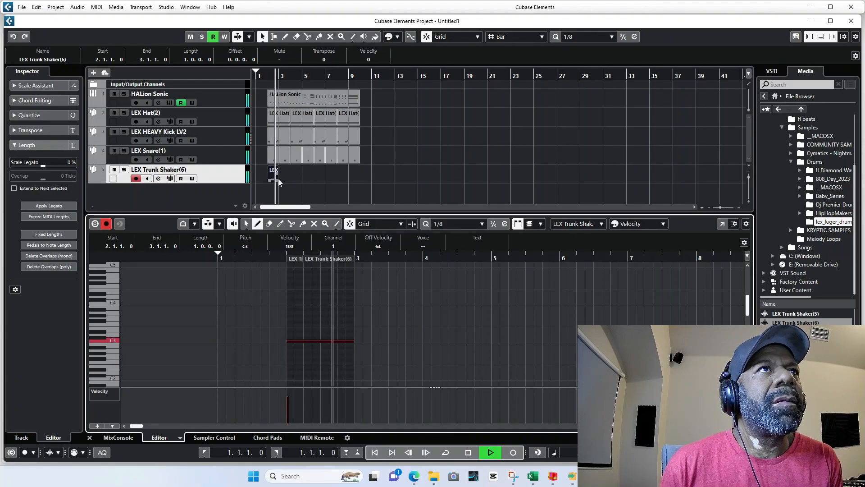
{"action": "left_click_drag", "start_coordinate": [276, 180], "coordinate": [302, 181]}
{"action": "key", "text": "space"}
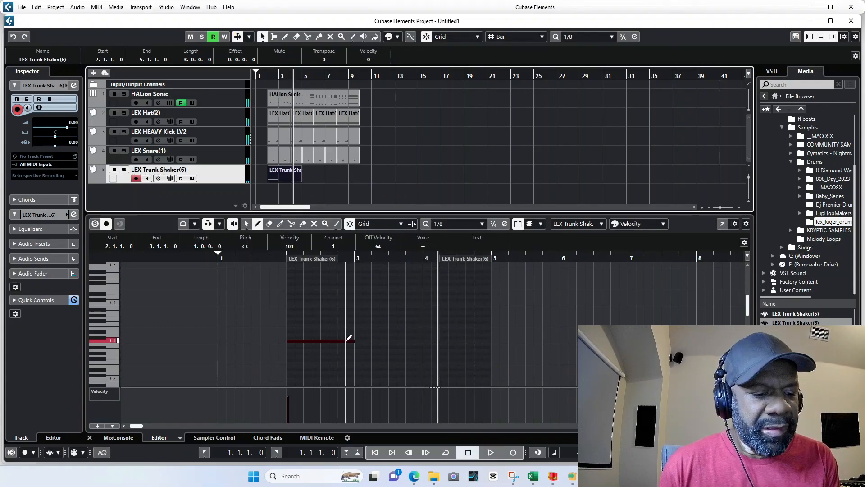
Step: Duplicate the one-bar C3 note inside the LEX Trunk Shaker(6) part and move the copy to start at bar 4
{"action": "key", "text": "ctrl+d"}
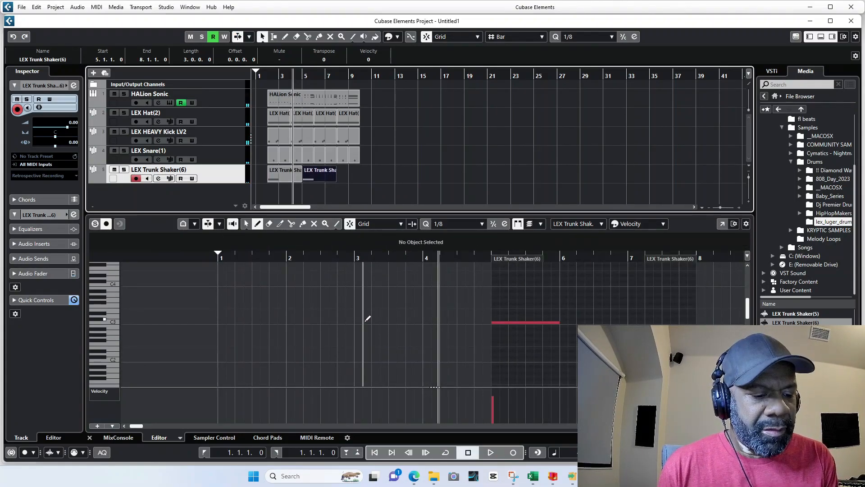
{"action": "key", "text": "ctrl+z"}
{"action": "double_click", "coordinate": [283, 176]}
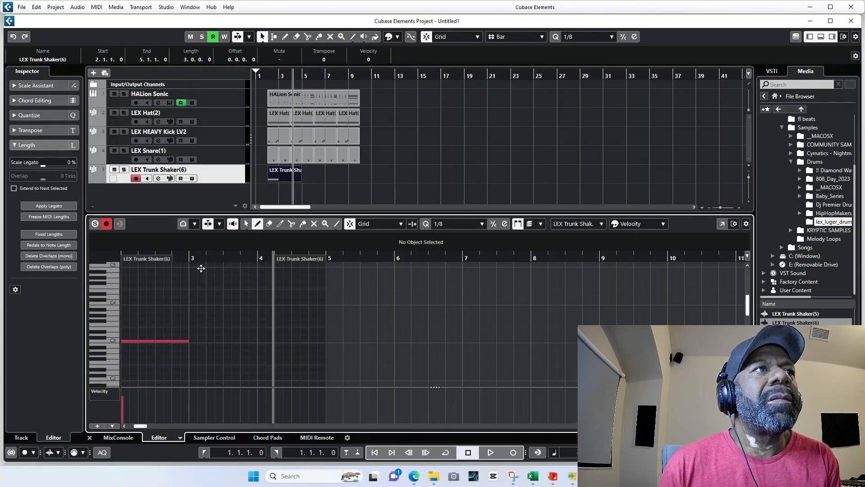
{"action": "left_click", "coordinate": [152, 341]}
{"action": "key", "text": "ctrl+d"}
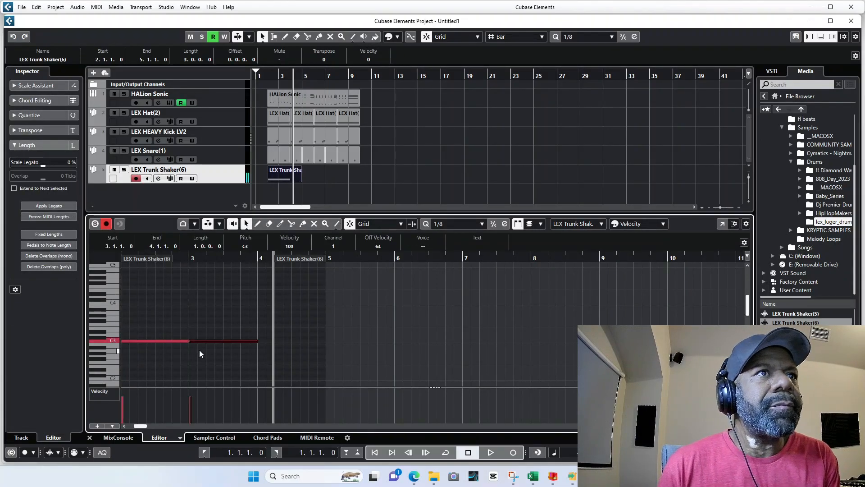
{"action": "left_click_drag", "start_coordinate": [204, 341], "coordinate": [310, 348]}
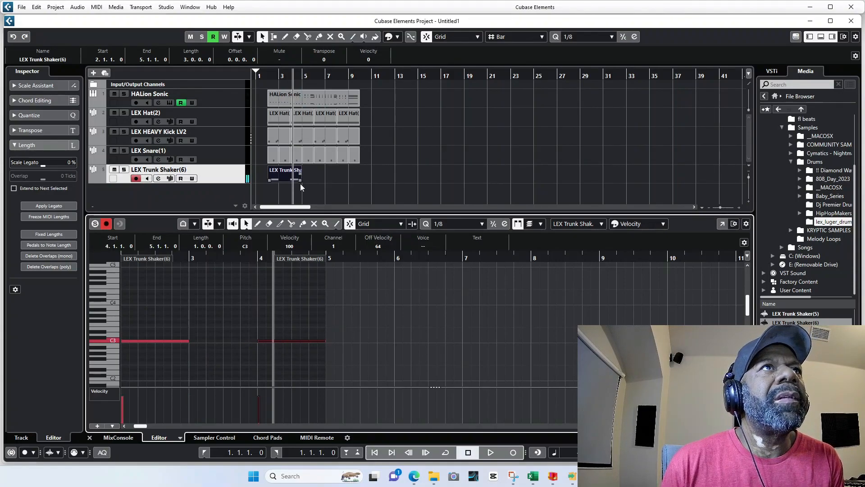
Step: Play the beat from the project start and extend the LEX Trunk Shaker(6) part to four bars, ending at bar 6
{"action": "left_click", "coordinate": [374, 453]}
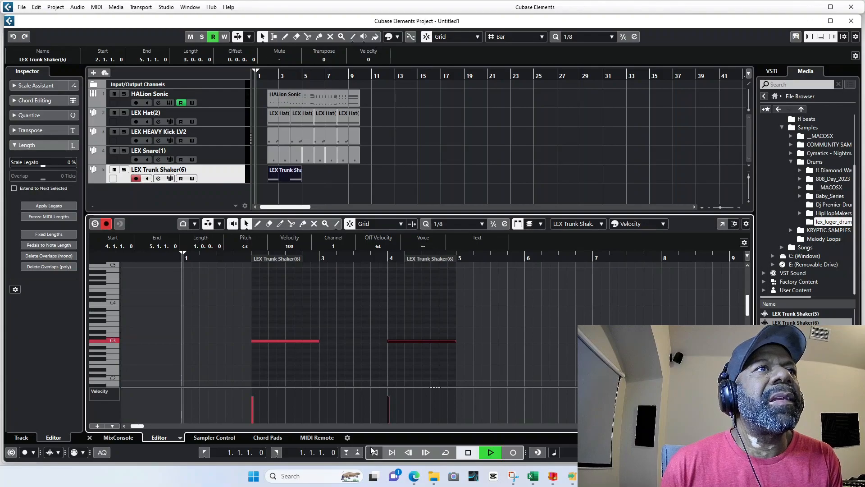
{"action": "key", "text": "space"}
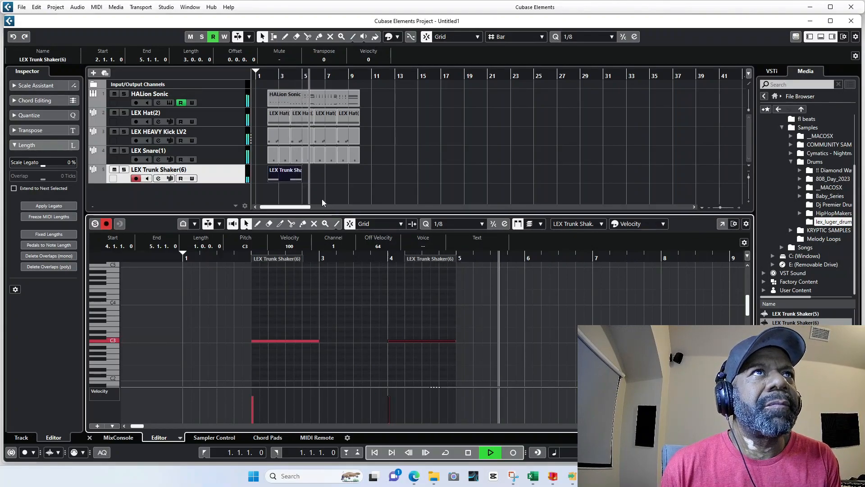
{"action": "left_click_drag", "start_coordinate": [300, 181], "coordinate": [312, 181]}
Step: Duplicate the bar 4 C3 note into bar 5, raise the copy to G3, and play it back from bar 4
{"action": "left_click", "coordinate": [438, 341]}
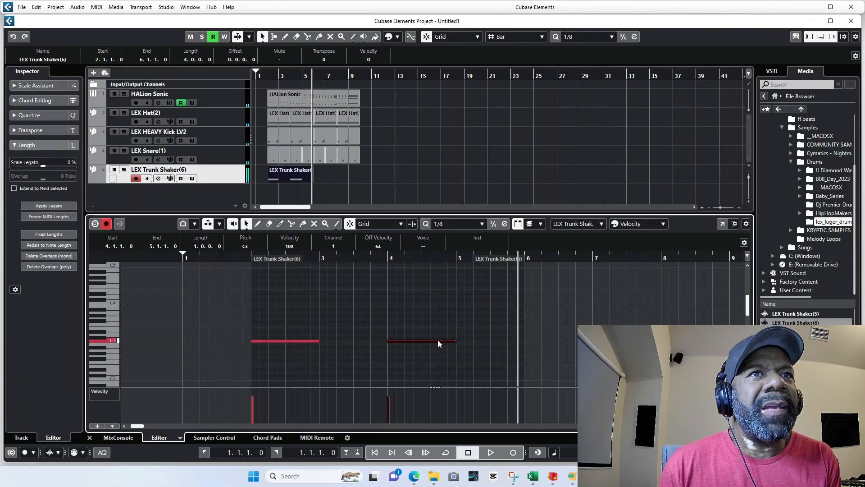
{"action": "key", "text": "alt+d"}
{"action": "left_click_drag", "start_coordinate": [474, 342], "coordinate": [471, 317]}
{"action": "left_click", "coordinate": [412, 257]}
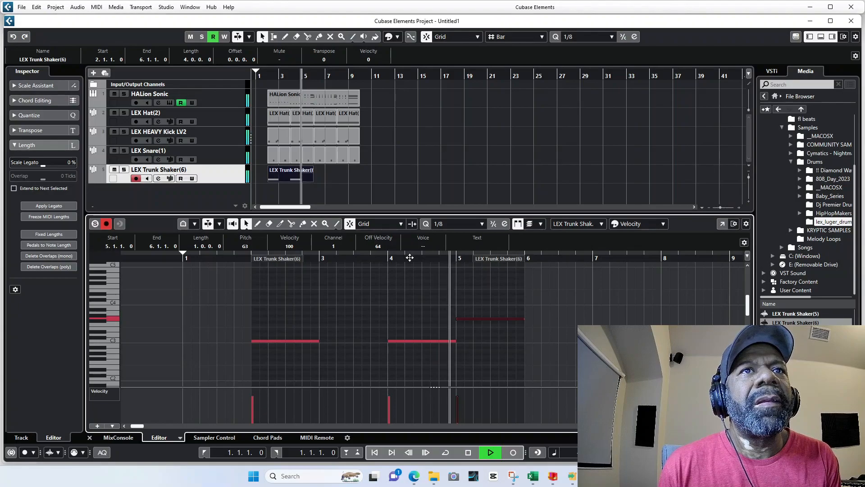
{"action": "key", "text": "space"}
Step: Raise the bar 5 note of the LEX Trunk Shaker(6) part to G#3 and shorten it to two beats
{"action": "left_click_drag", "start_coordinate": [463, 320], "coordinate": [462, 316]}
{"action": "left_click", "coordinate": [387, 258]}
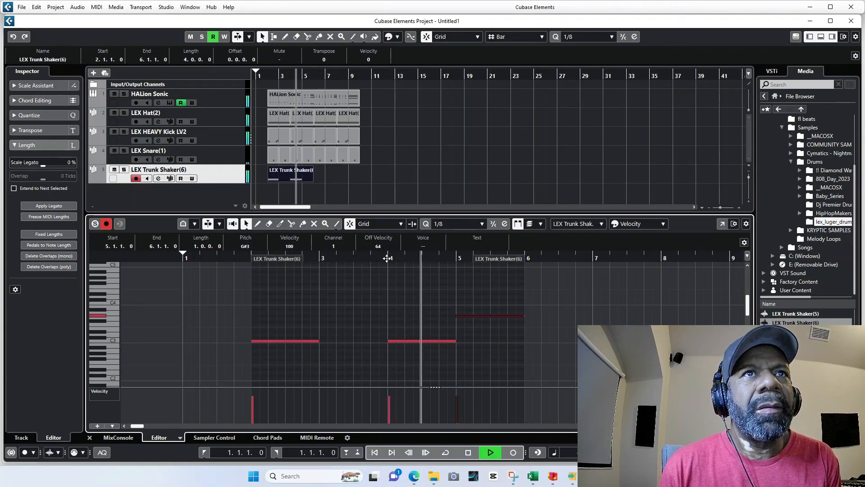
{"action": "key", "text": "space"}
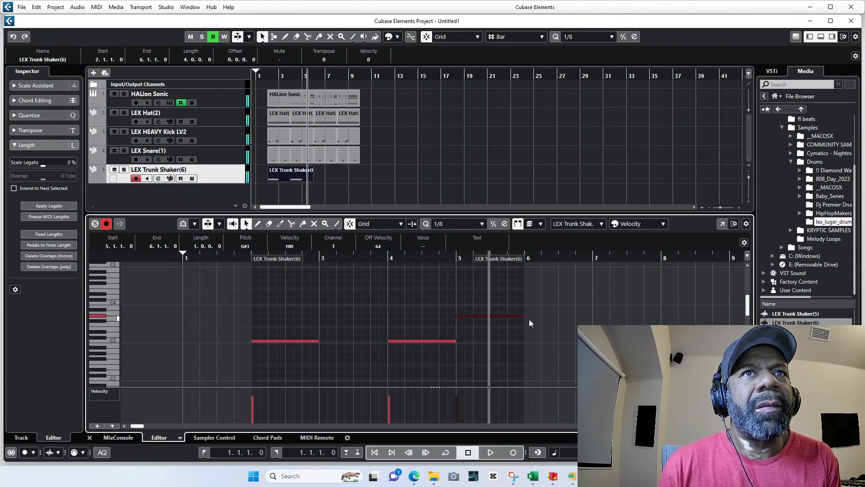
{"action": "left_click_drag", "start_coordinate": [524, 316], "coordinate": [490, 315]}
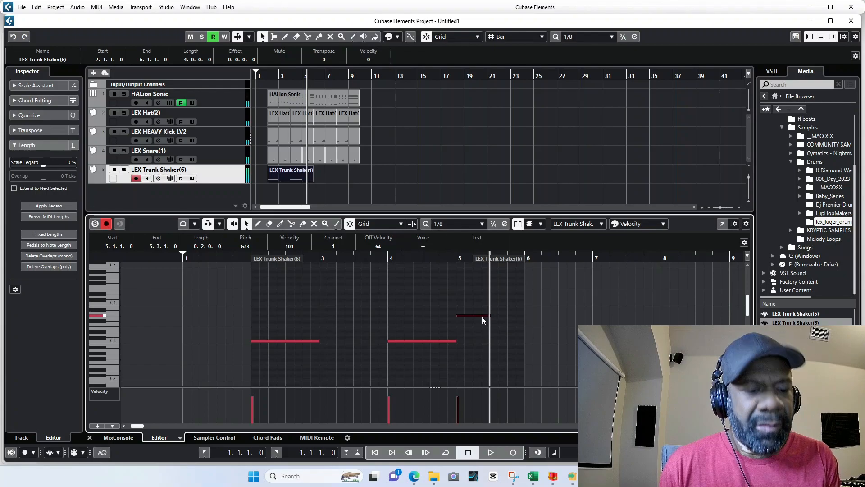
Step: Duplicate the two-beat G#3 note into the second half of bar 5, lower the copy to E3, and play the beat from bar 2
{"action": "key", "text": "ctrl+d"}
{"action": "left_click", "coordinate": [506, 319]}
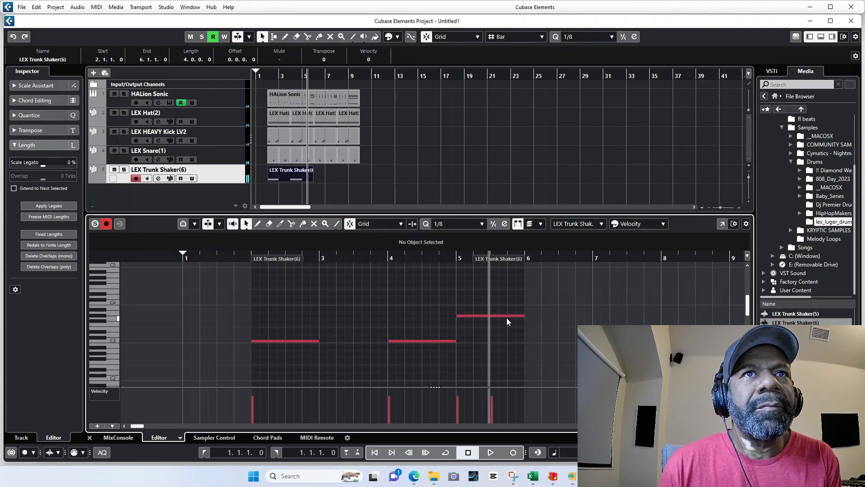
{"action": "left_click_drag", "start_coordinate": [504, 315], "coordinate": [504, 328]}
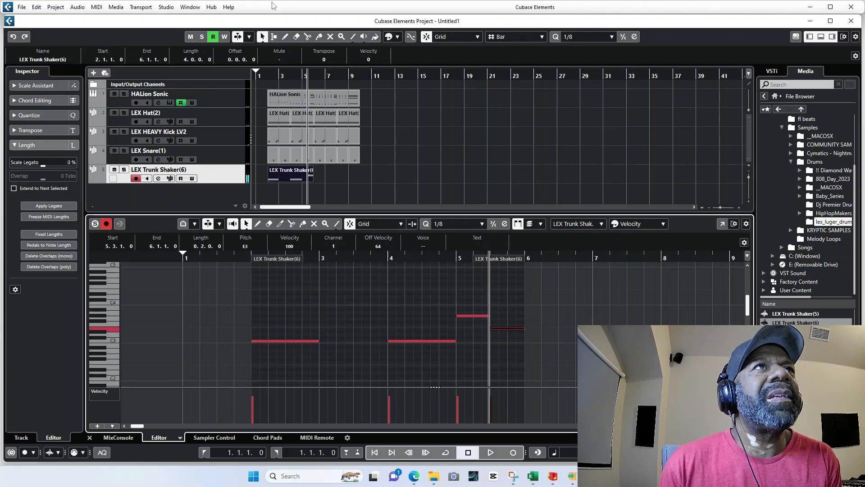
{"action": "left_click", "coordinate": [266, 73]}
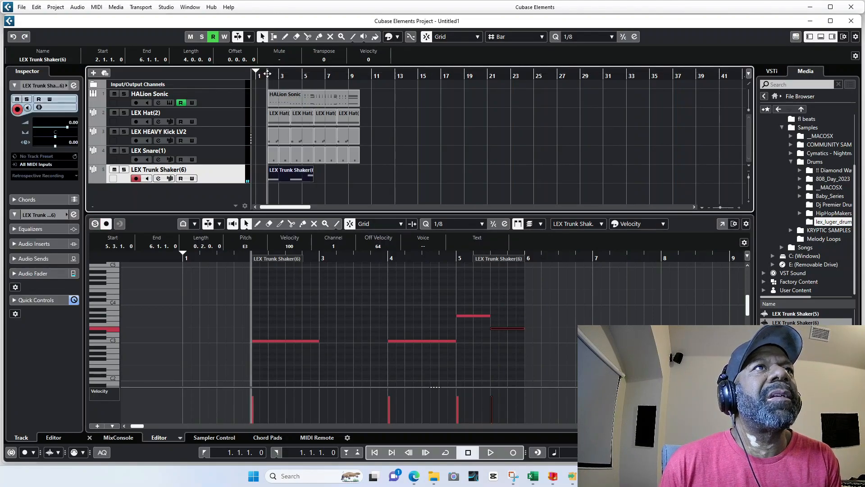
{"action": "key", "text": "space"}
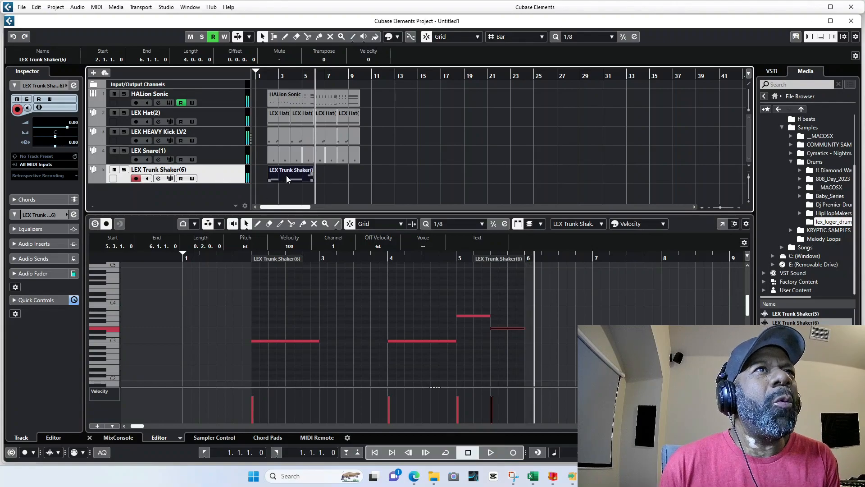
Step: Duplicate the four-bar LEX Trunk Shaker(6) part so the copy spans bars 6 to 10, and play the beat from bar 2
{"action": "key", "text": "ctrl+d"}
{"action": "left_click", "coordinate": [267, 75]}
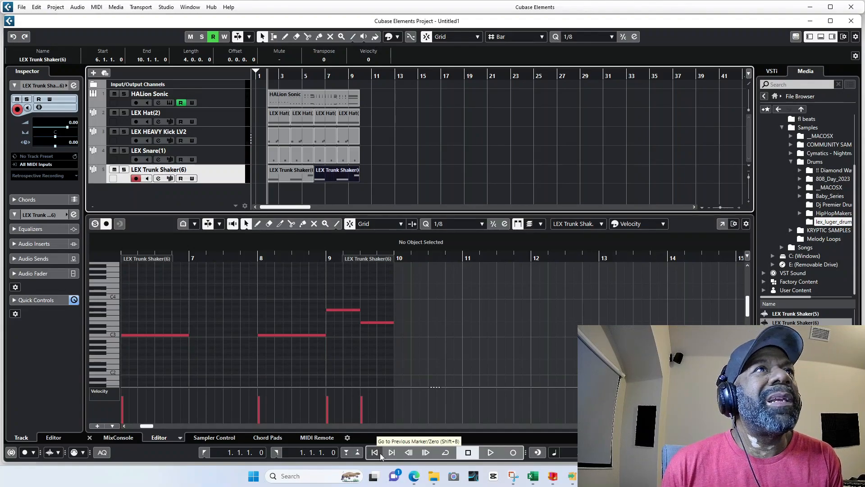
{"action": "key", "text": "space"}
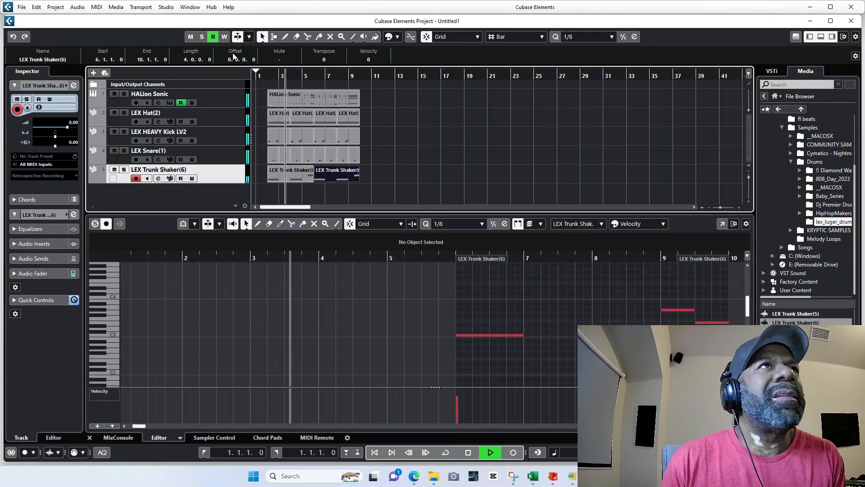
Step: Set the locator range from bar 2 to bar 10, turn on cycle playback, and listen to the looped beat before stopping it
{"action": "left_click_drag", "start_coordinate": [256, 73], "coordinate": [359, 73]}
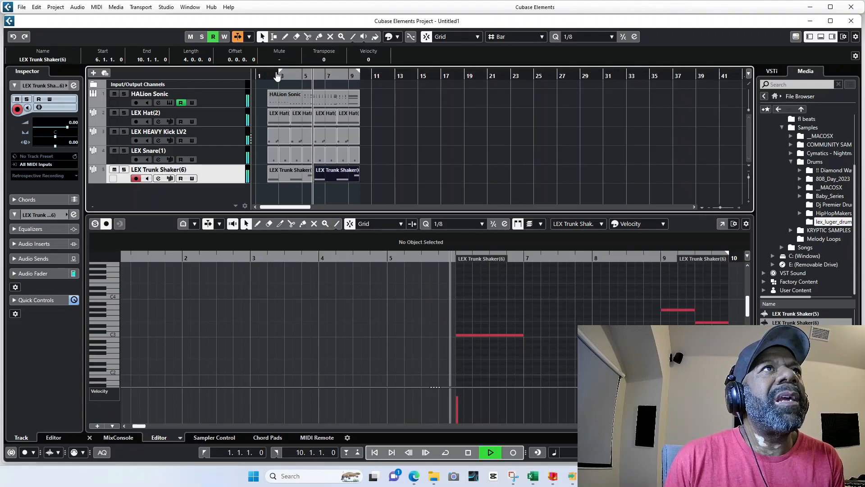
{"action": "left_click_drag", "start_coordinate": [271, 75], "coordinate": [270, 76]}
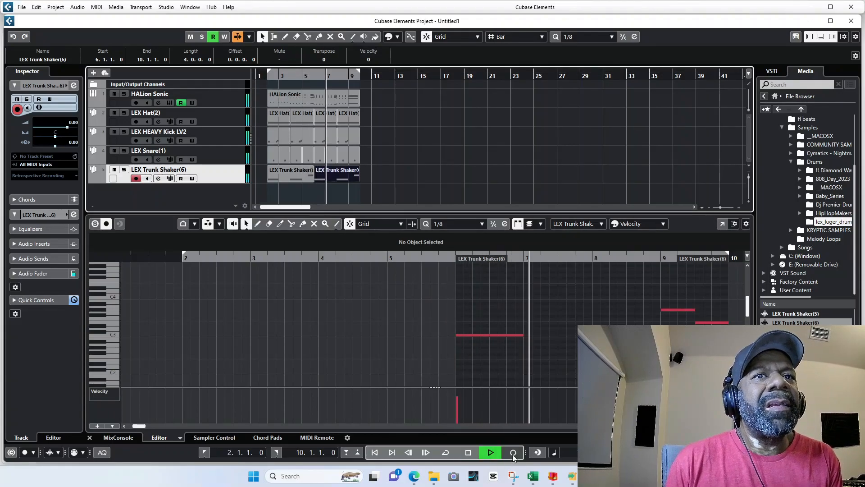
{"action": "left_click", "coordinate": [447, 452]}
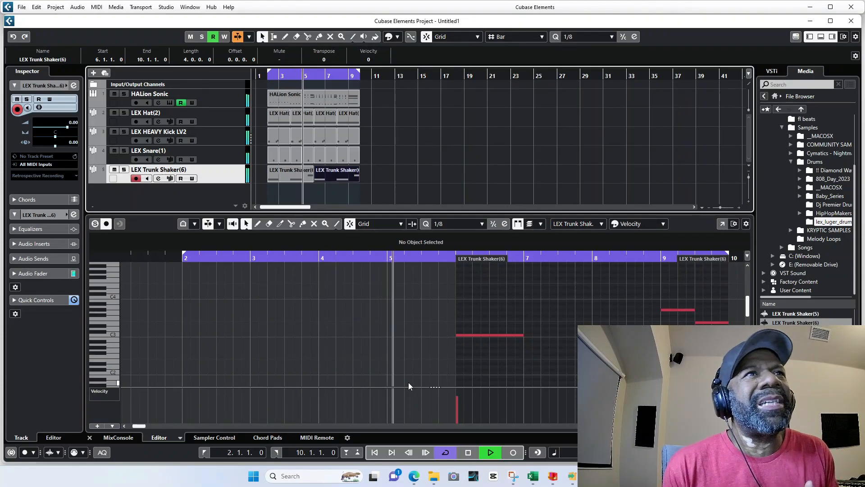
{"action": "key", "text": "space"}
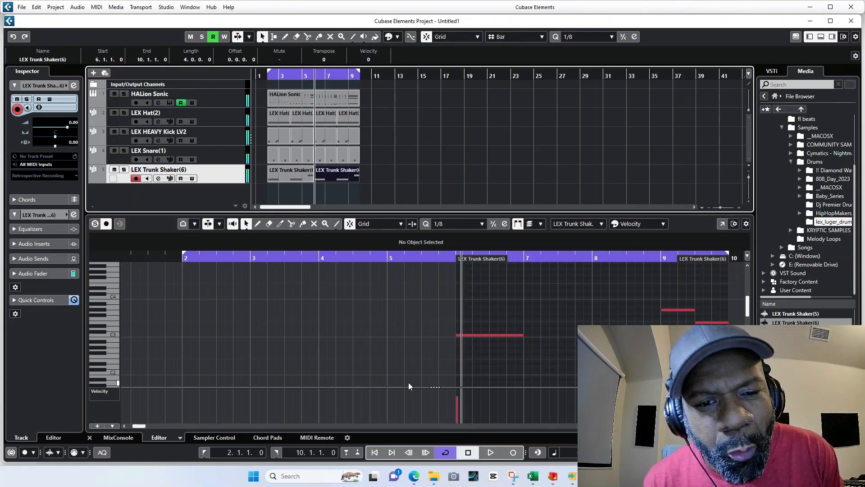